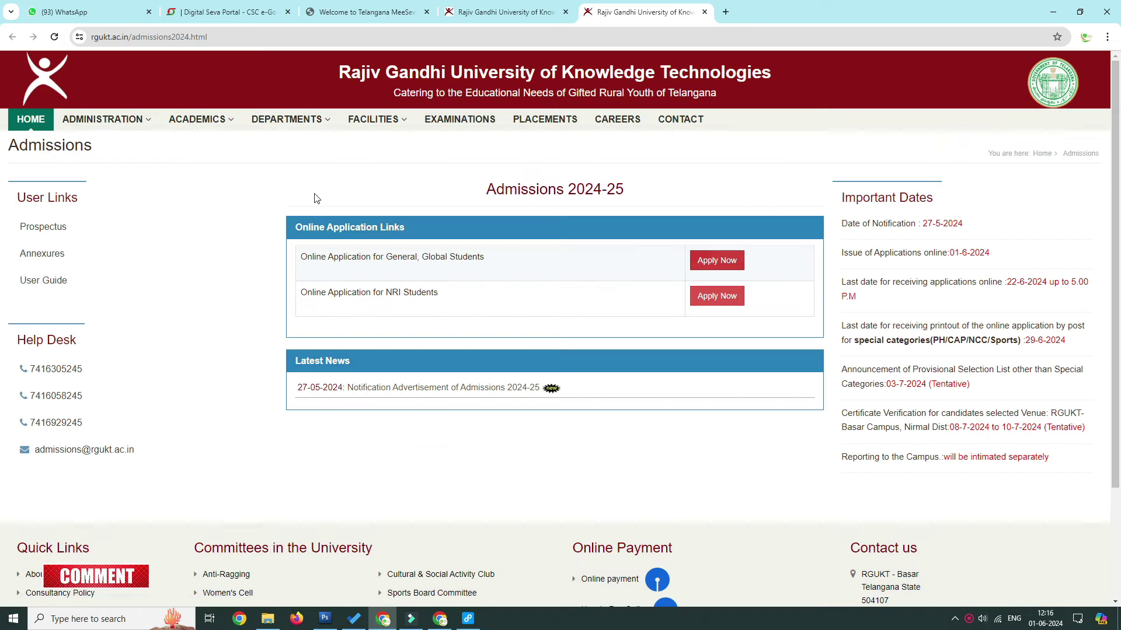
Step: On the Admissions 2024-25 page, choose Apply Now for the General, Global Students online application
{"action": "left_click_drag", "start_coordinate": [475, 189], "coordinate": [708, 199]}
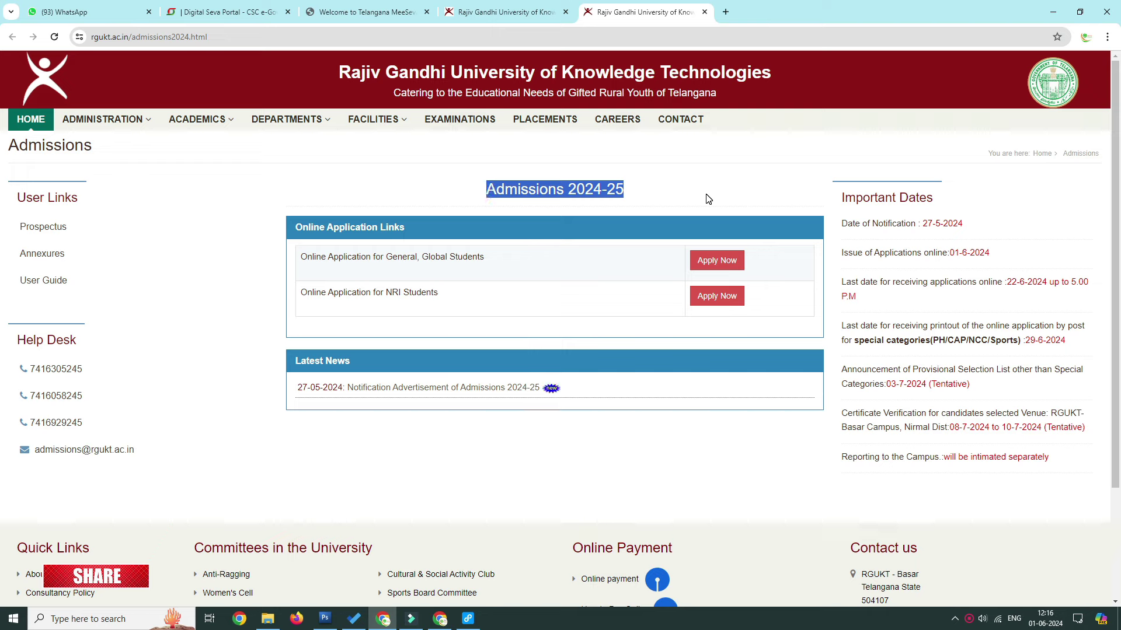
{"action": "left_click_drag", "start_coordinate": [339, 72], "coordinate": [770, 72]}
{"action": "triple_click", "coordinate": [489, 193]}
{"action": "key", "text": "ctrl+l"}
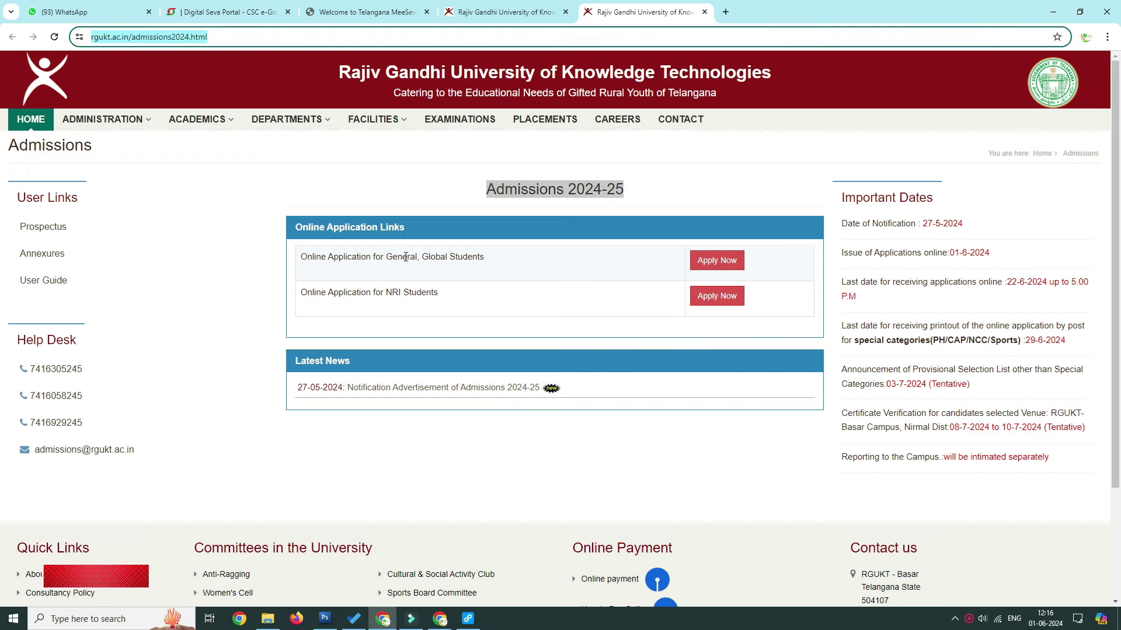
{"action": "left_click_drag", "start_coordinate": [299, 257], "coordinate": [512, 264]}
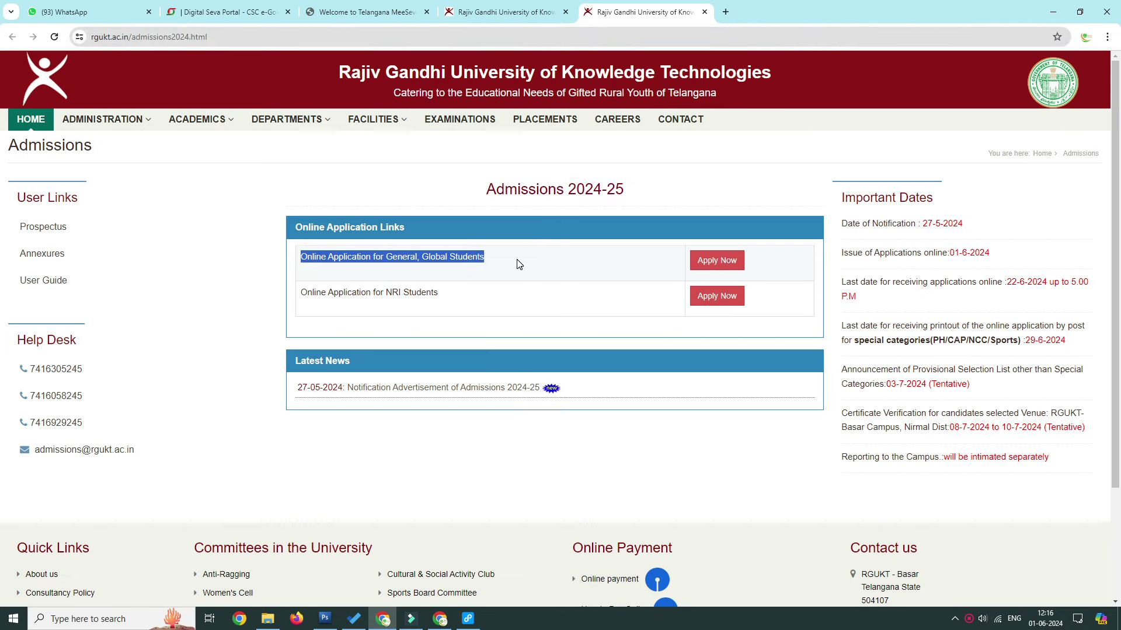
{"action": "left_click_drag", "start_coordinate": [299, 293], "coordinate": [470, 295]}
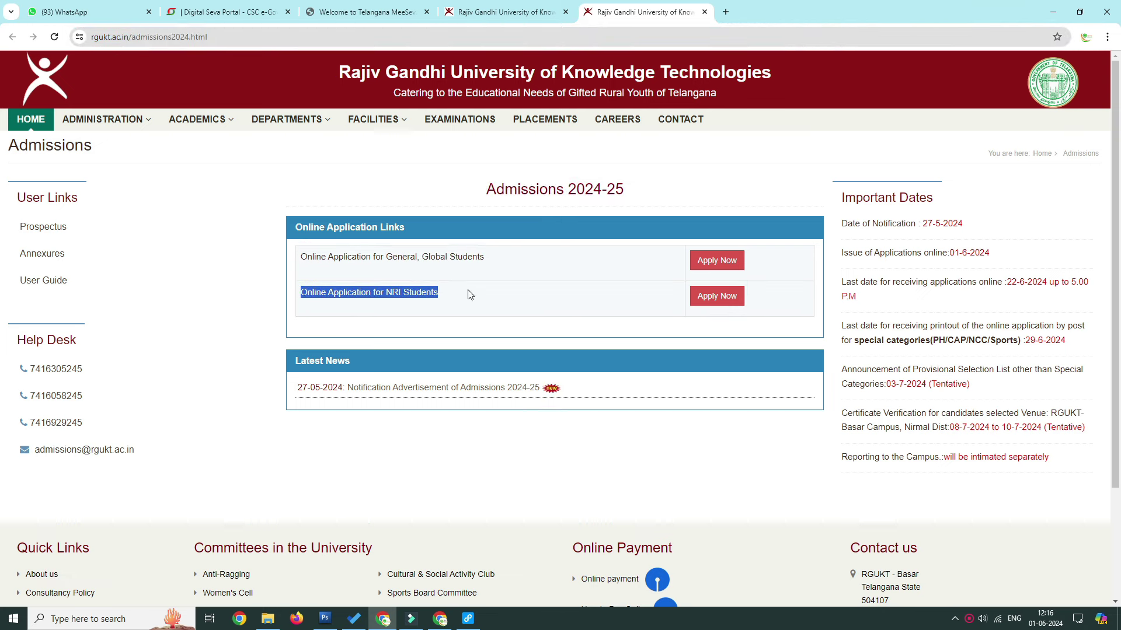
{"action": "left_click", "coordinate": [726, 263]}
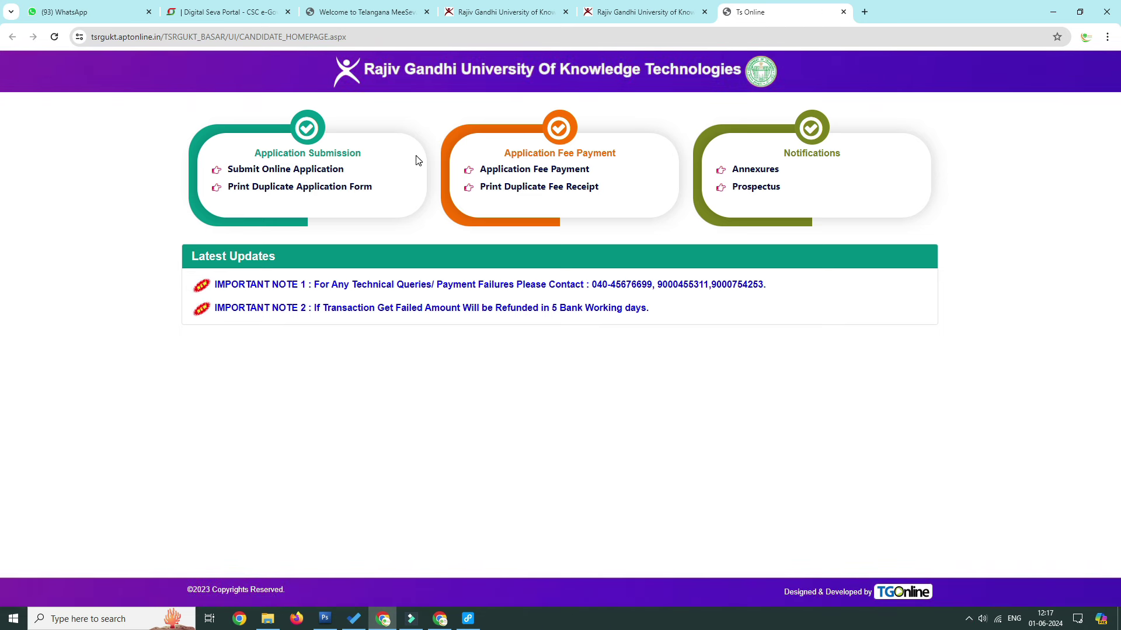
Step: Choose Submit Online Application under Application Submission to get the blank RGUKT-Basar form
{"action": "left_click", "coordinate": [294, 171]}
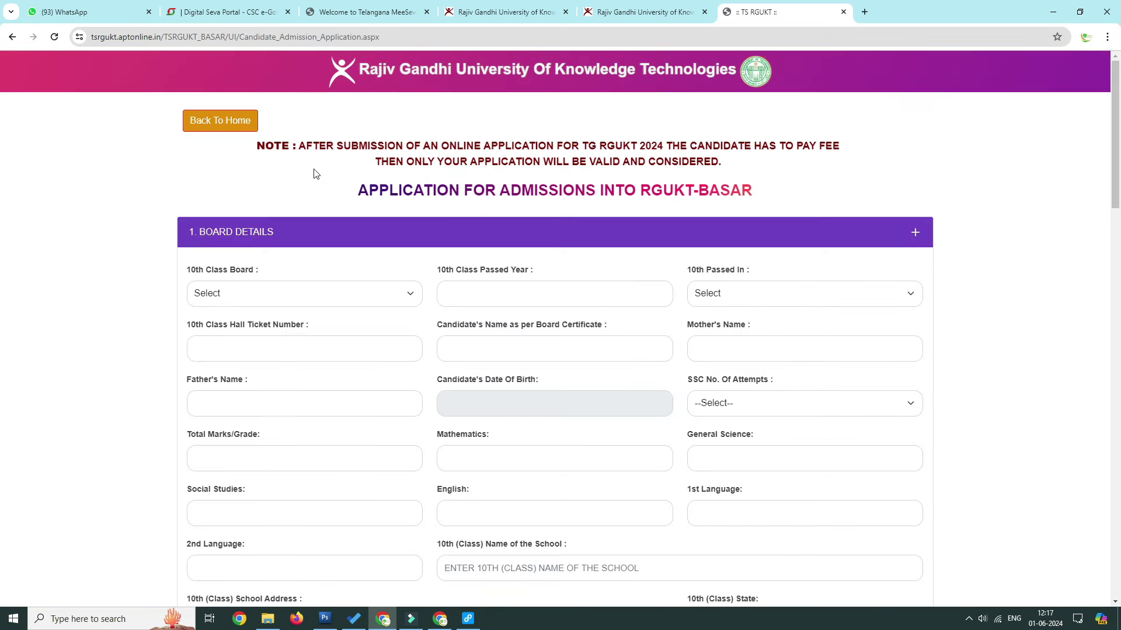
Step: Select TSSSC as the 10th Class Board
{"action": "left_click", "coordinate": [323, 292]}
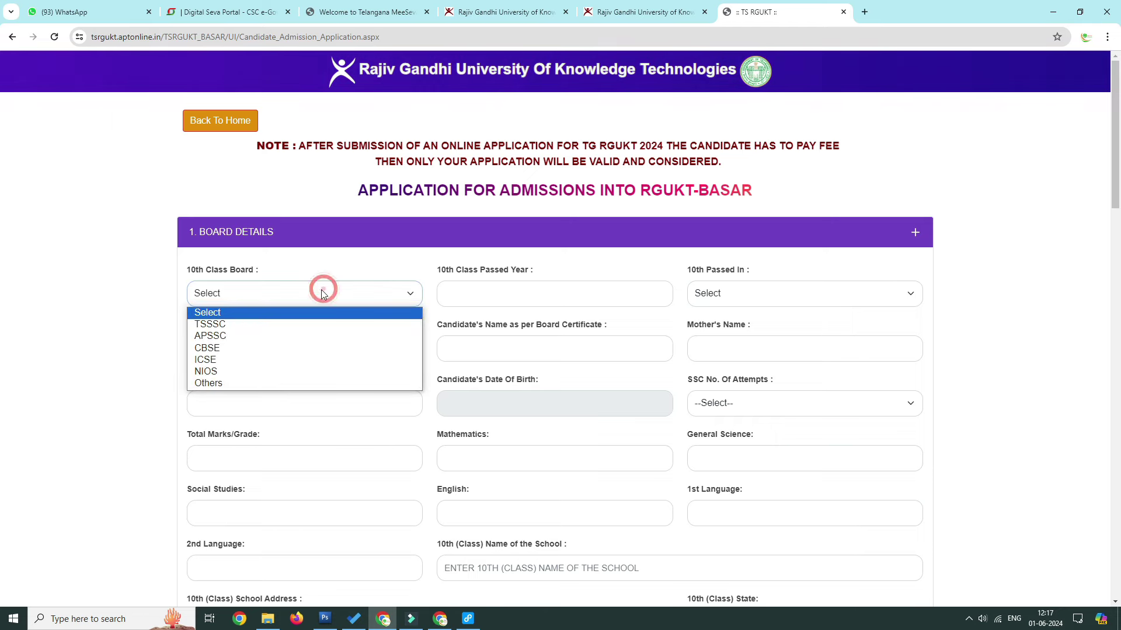
{"action": "left_click", "coordinate": [214, 325]}
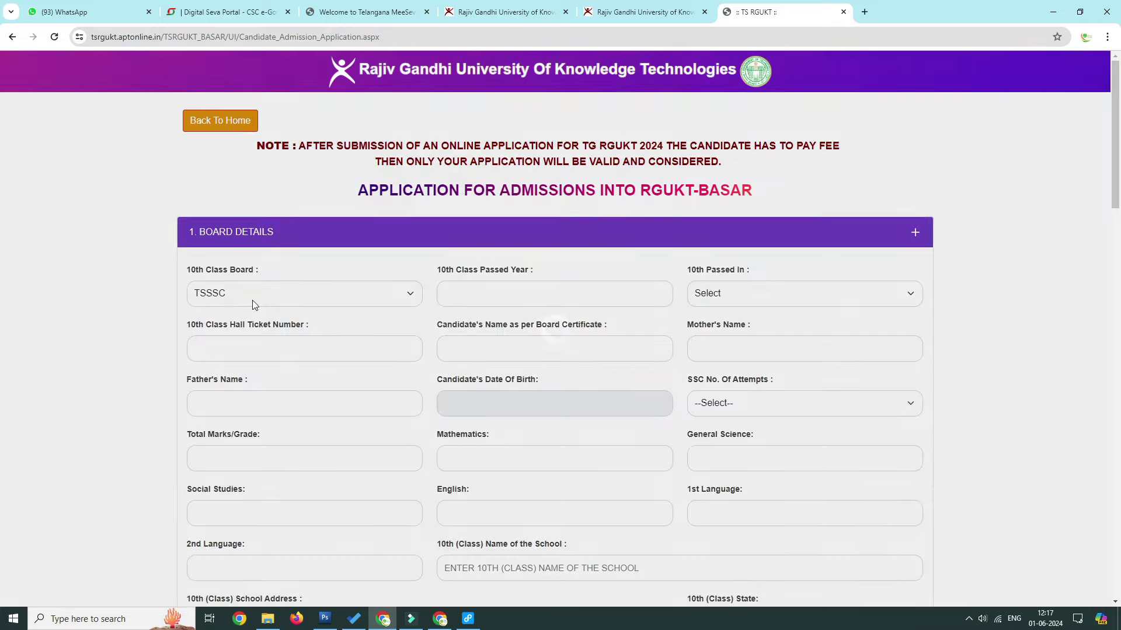
{"action": "left_click", "coordinate": [260, 295]}
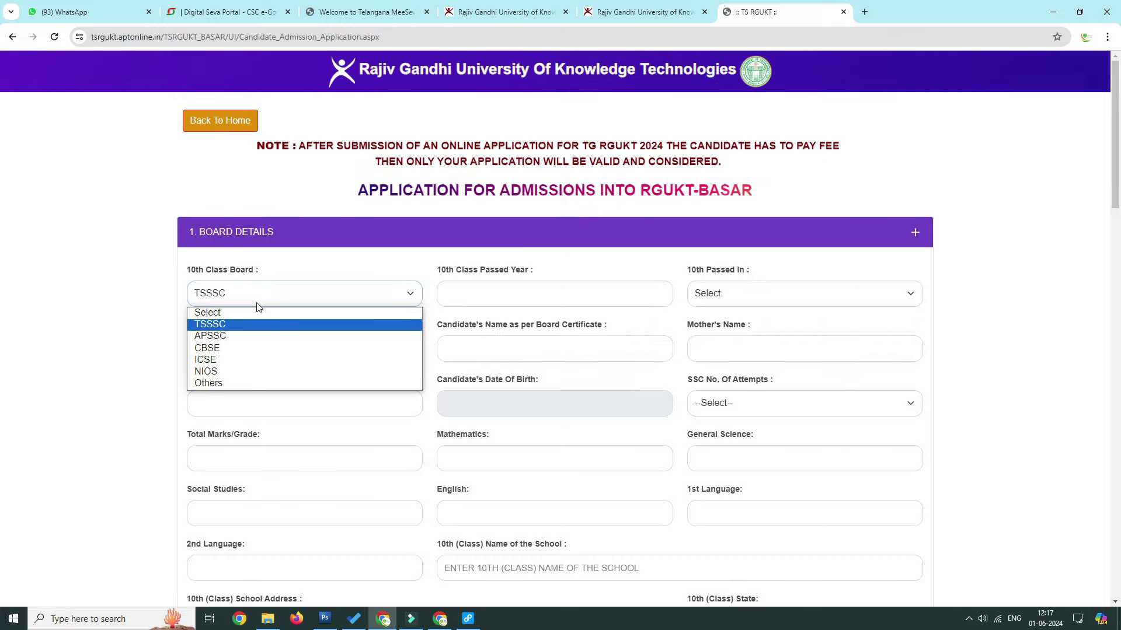
{"action": "left_click", "coordinate": [236, 325]}
Step: Review the passed year, hall ticket, names, date of birth and SSC attempts fields, leaving them blank
{"action": "left_click_drag", "start_coordinate": [436, 270], "coordinate": [556, 273]}
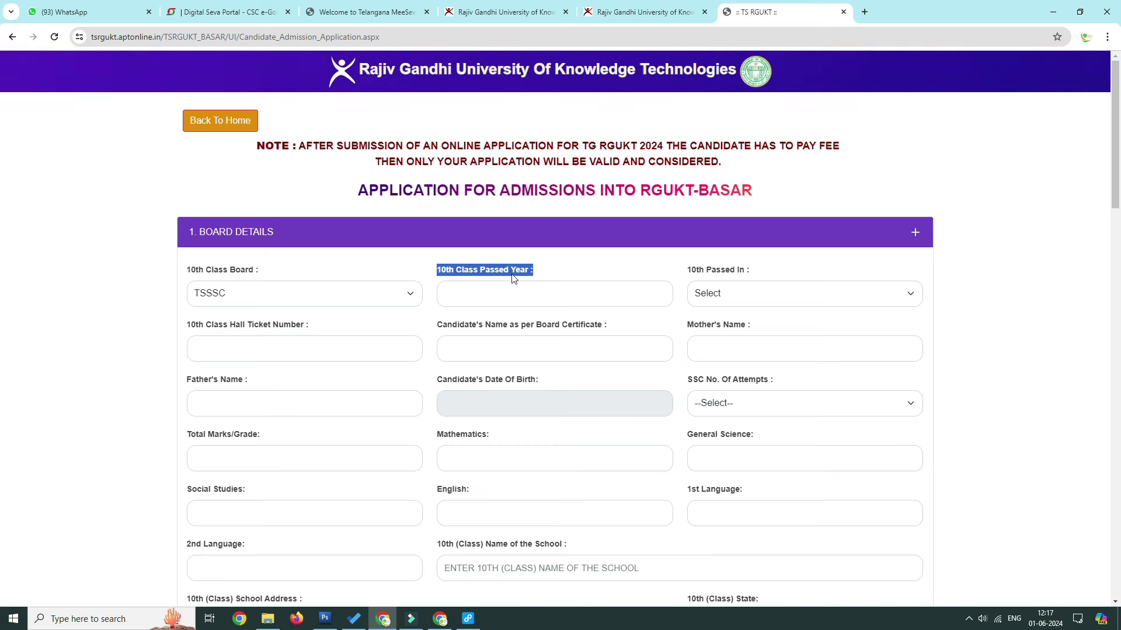
{"action": "left_click_drag", "start_coordinate": [762, 276], "coordinate": [692, 272]}
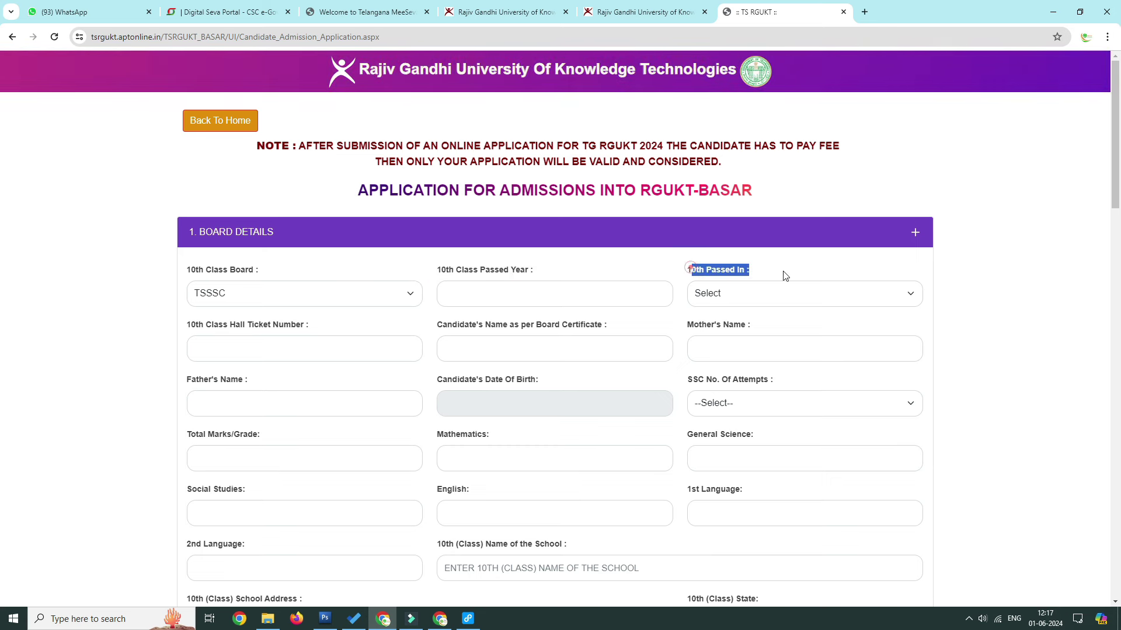
{"action": "left_click", "coordinate": [765, 296]}
{"action": "left_click", "coordinate": [765, 299]}
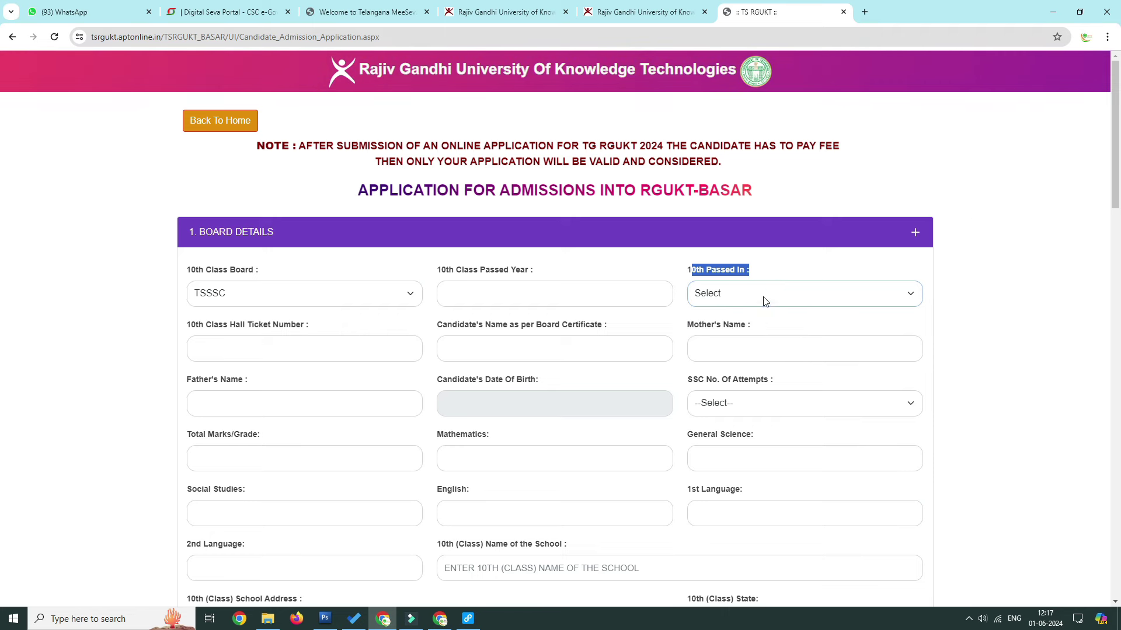
{"action": "left_click_drag", "start_coordinate": [191, 331], "coordinate": [340, 333]}
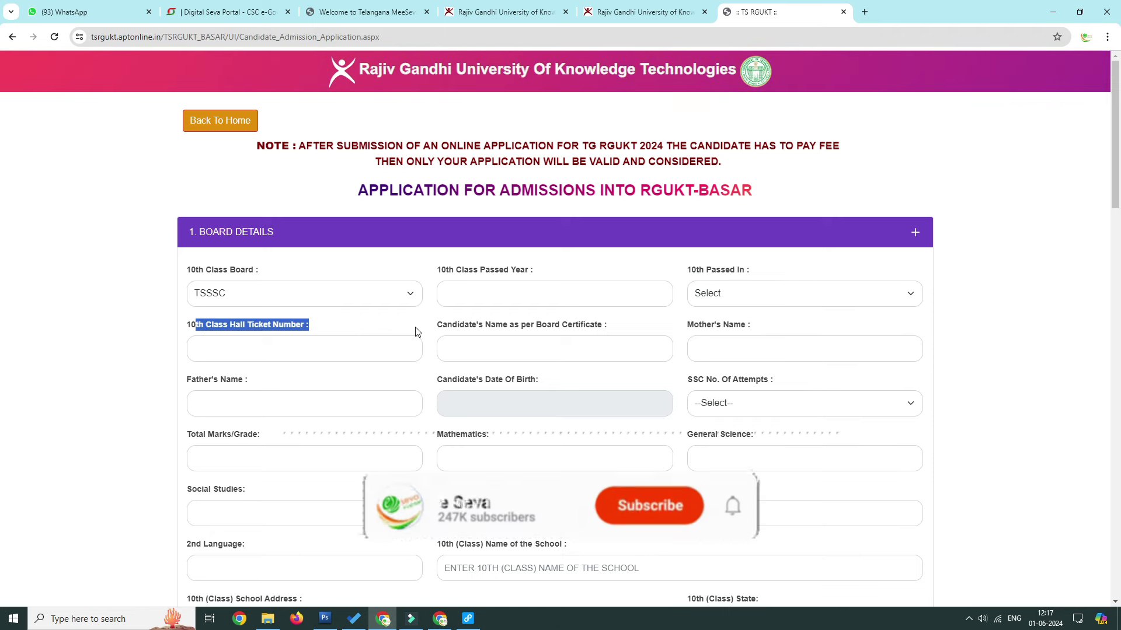
{"action": "left_click", "coordinate": [480, 328]}
{"action": "left_click_drag", "start_coordinate": [437, 328], "coordinate": [781, 332]}
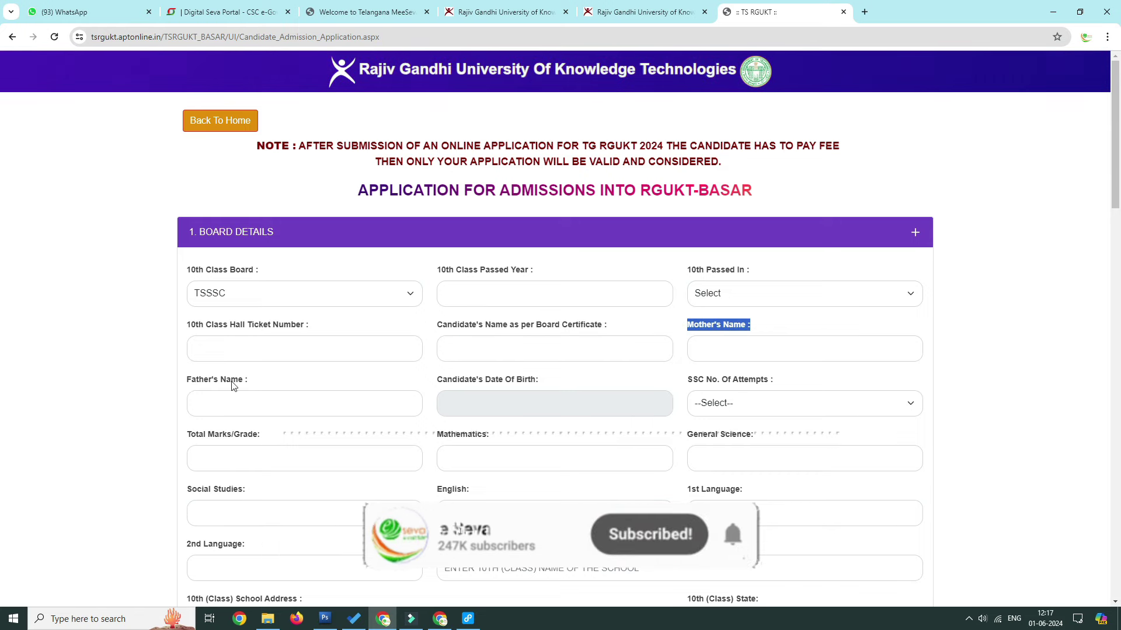
{"action": "left_click_drag", "start_coordinate": [250, 380], "coordinate": [186, 380]}
{"action": "left_click_drag", "start_coordinate": [441, 383], "coordinate": [596, 380]}
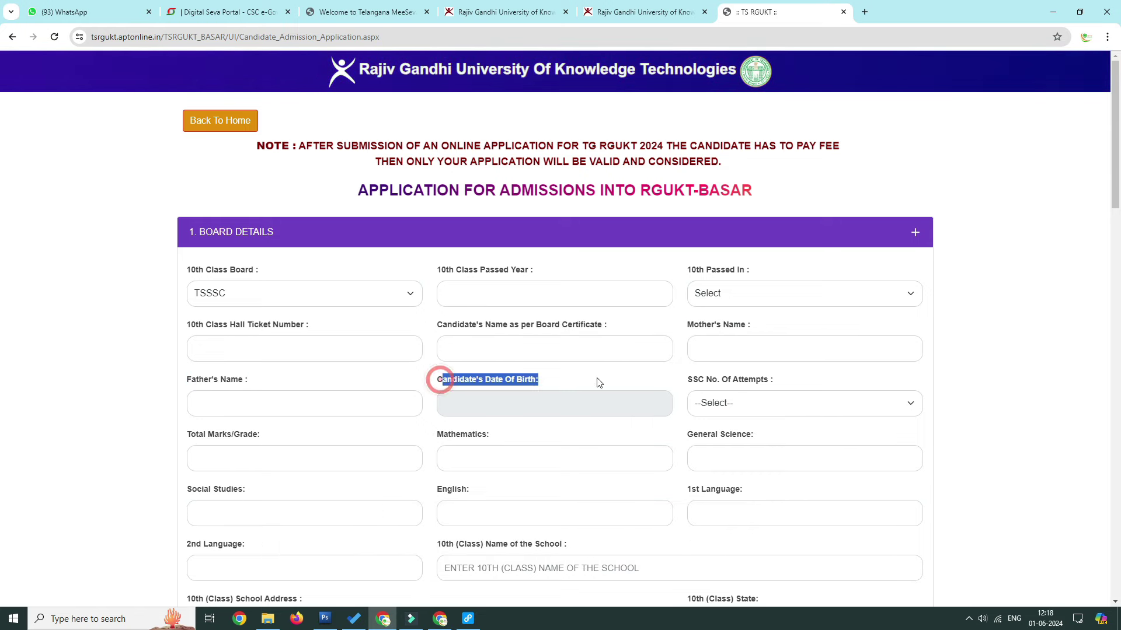
{"action": "left_click_drag", "start_coordinate": [692, 377], "coordinate": [773, 380]}
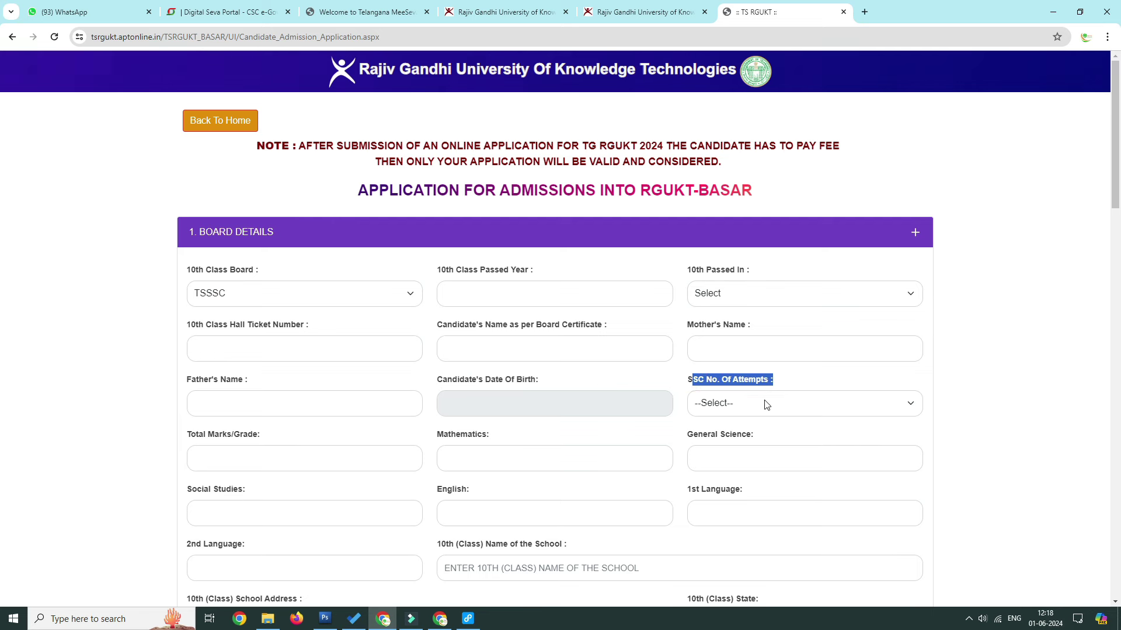
{"action": "left_click", "coordinate": [765, 403]}
{"action": "left_click", "coordinate": [766, 404]}
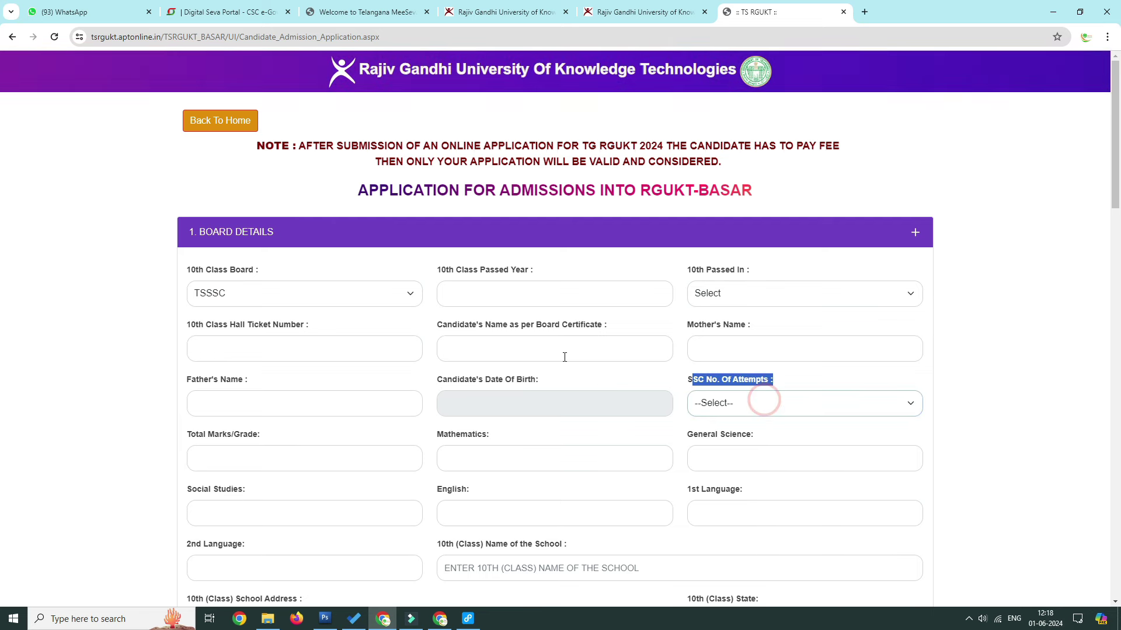
Step: Review the Total Marks, school name, school address and 10th class state fields without filling them
{"action": "scroll", "coordinate": [376, 358], "scroll_direction": "down", "scroll_amount": 3}
{"action": "left_click", "coordinate": [184, 263]}
{"action": "left_click_drag", "start_coordinate": [275, 269], "coordinate": [302, 272]}
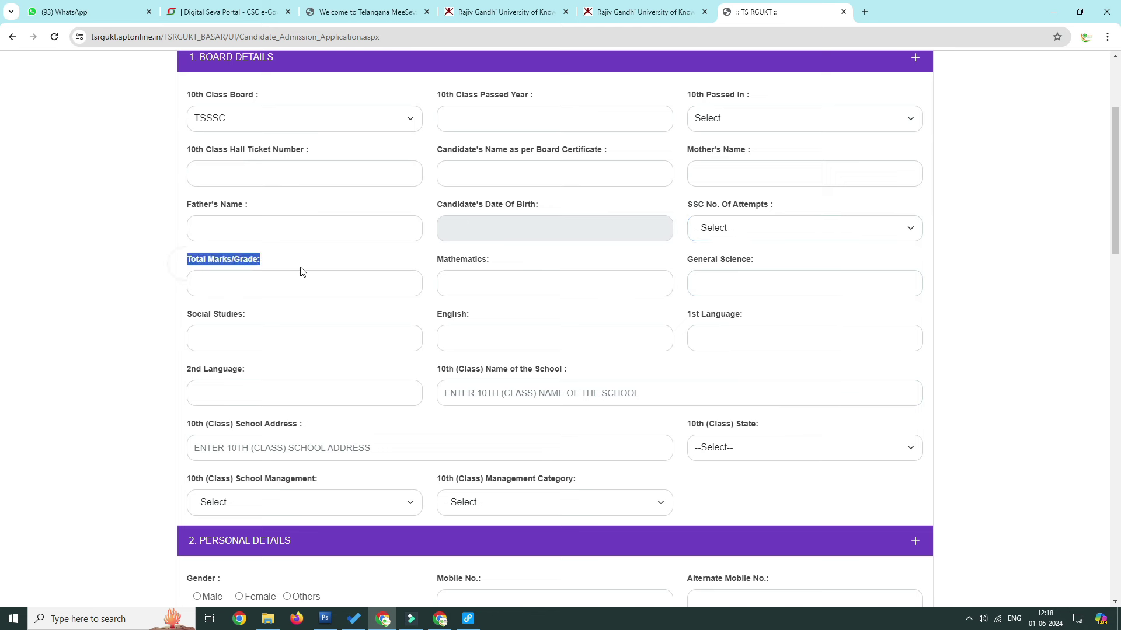
{"action": "left_click_drag", "start_coordinate": [432, 368], "coordinate": [614, 370]}
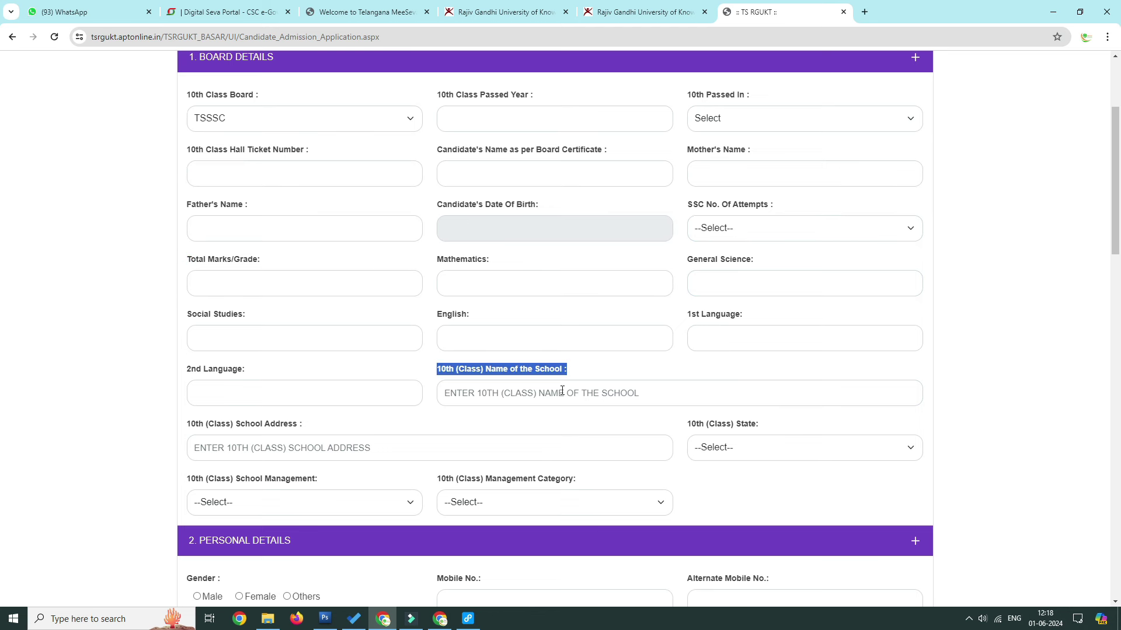
{"action": "left_click_drag", "start_coordinate": [183, 424], "coordinate": [327, 426]}
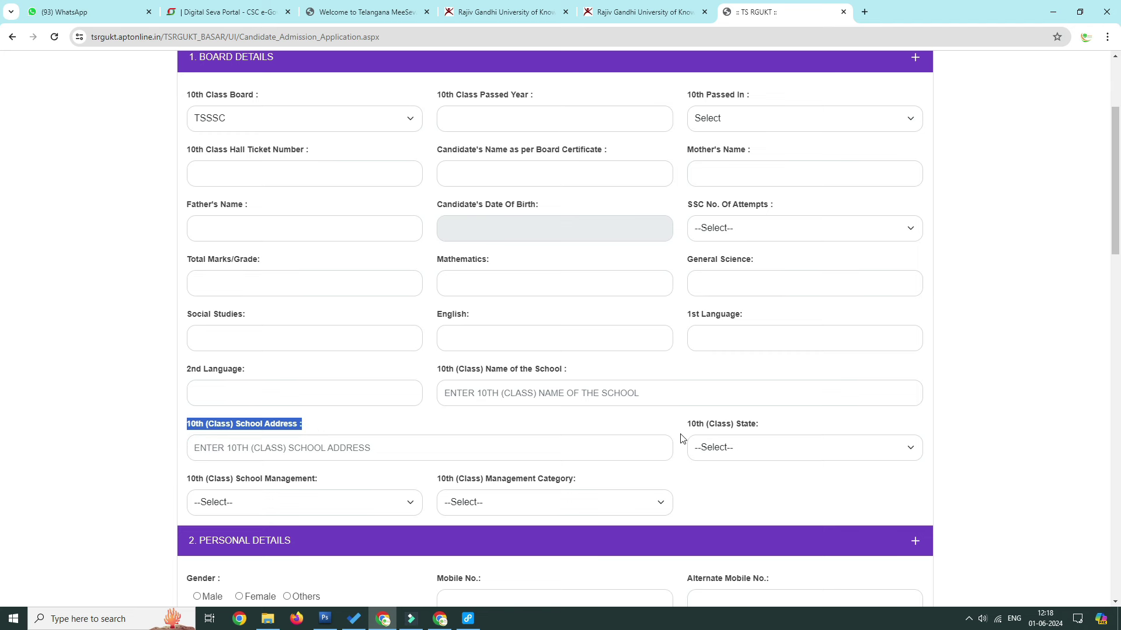
{"action": "left_click_drag", "start_coordinate": [688, 428], "coordinate": [780, 453]}
{"action": "left_click", "coordinate": [779, 453]}
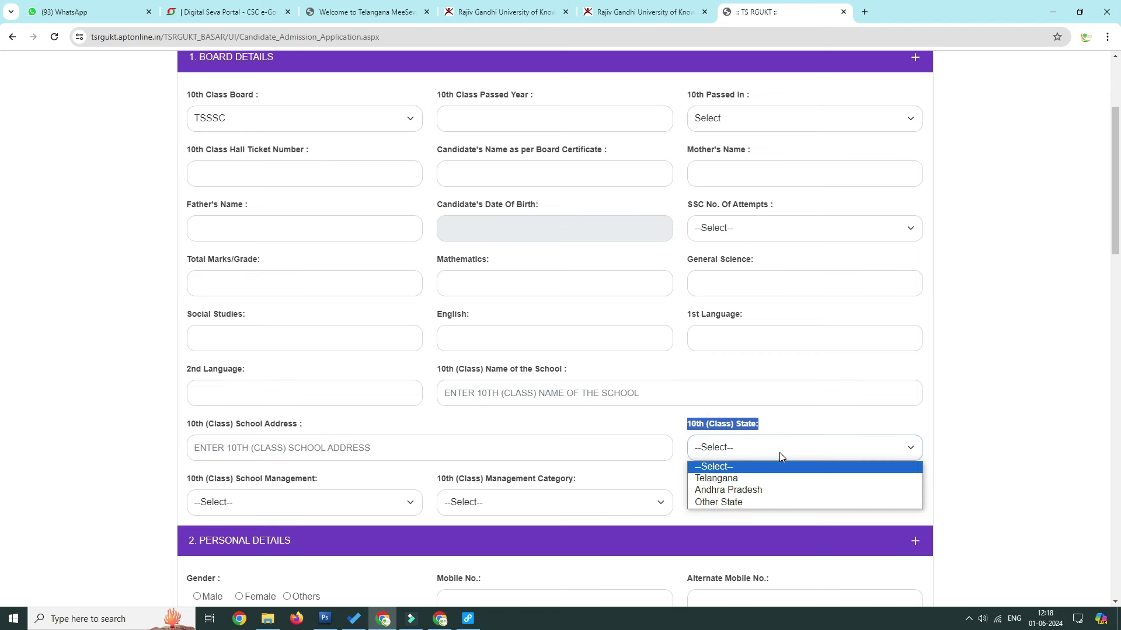
{"action": "left_click", "coordinate": [996, 422]}
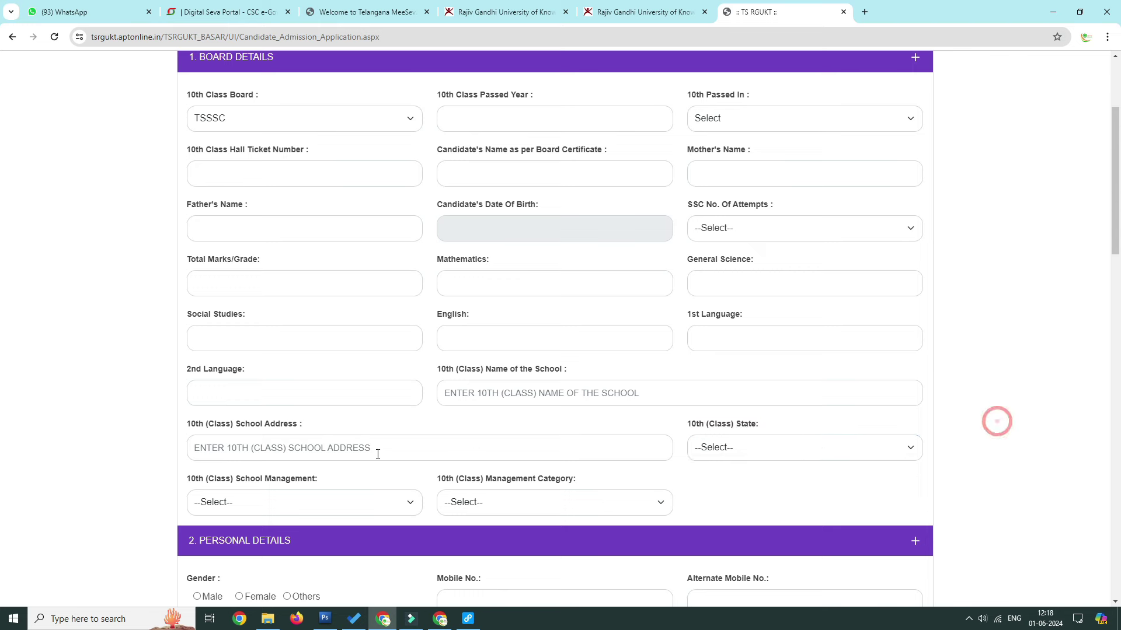
Step: Check the School Management and Management Category choices unset, then expand 2. Personal Details
{"action": "scroll", "coordinate": [236, 418], "scroll_direction": "down", "scroll_amount": 2}
{"action": "left_click_drag", "start_coordinate": [186, 360], "coordinate": [377, 366]}
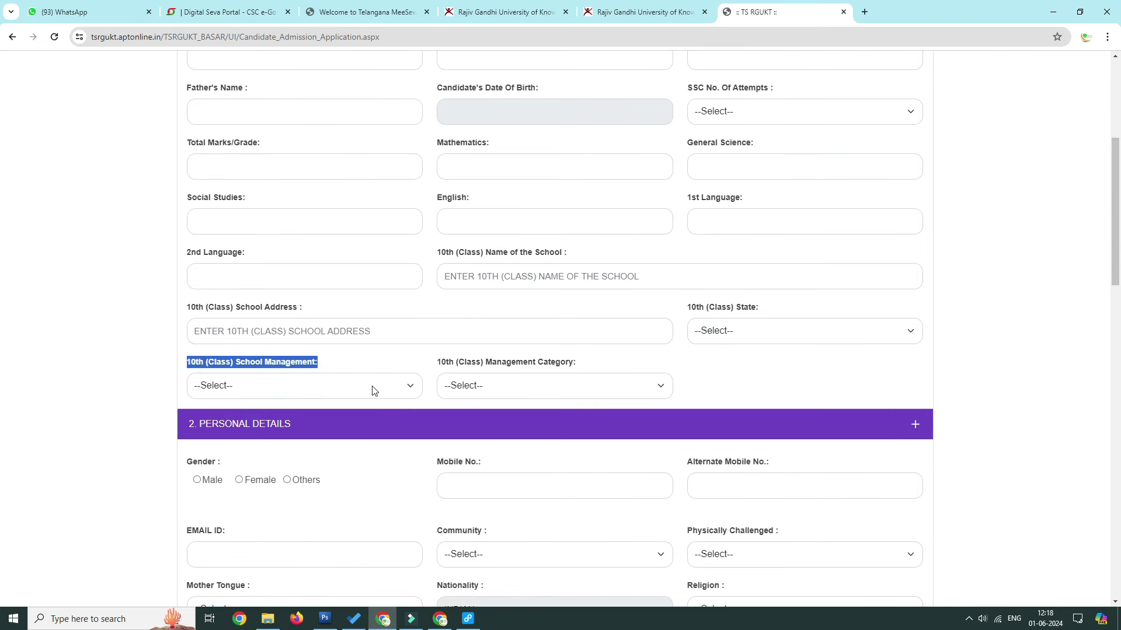
{"action": "left_click", "coordinate": [372, 386]}
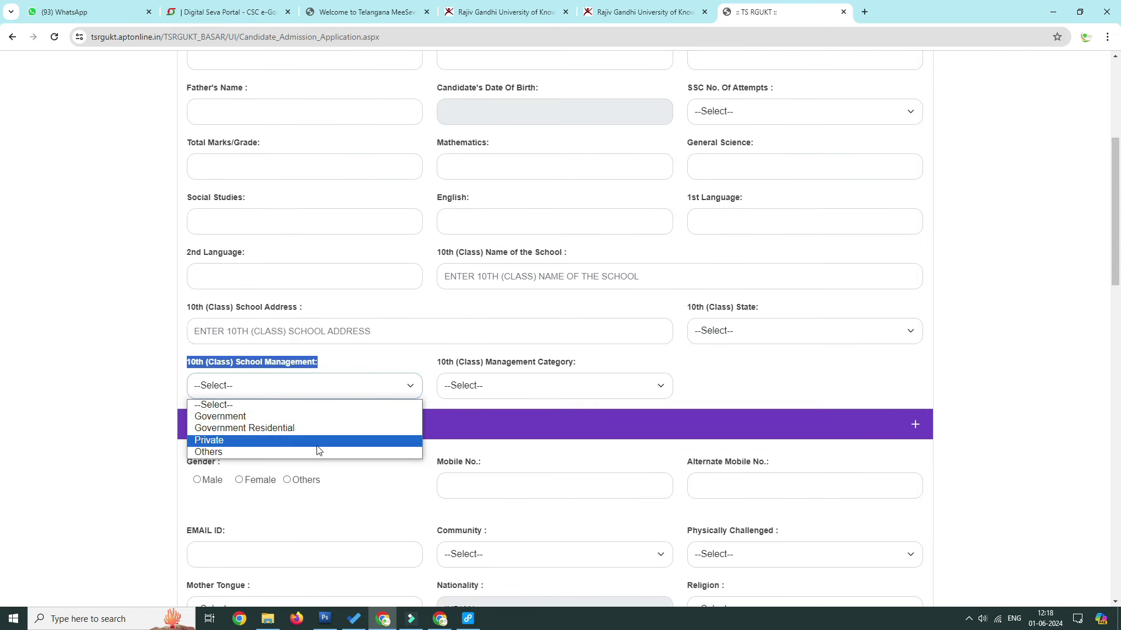
{"action": "triple_click", "coordinate": [437, 366]}
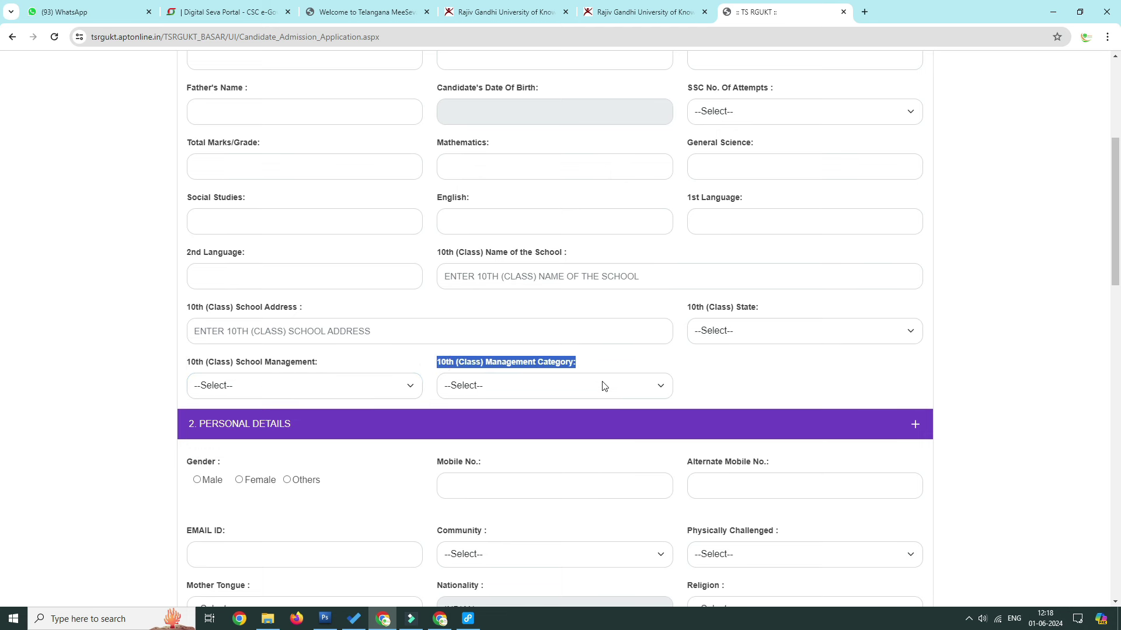
{"action": "left_click", "coordinate": [599, 384]}
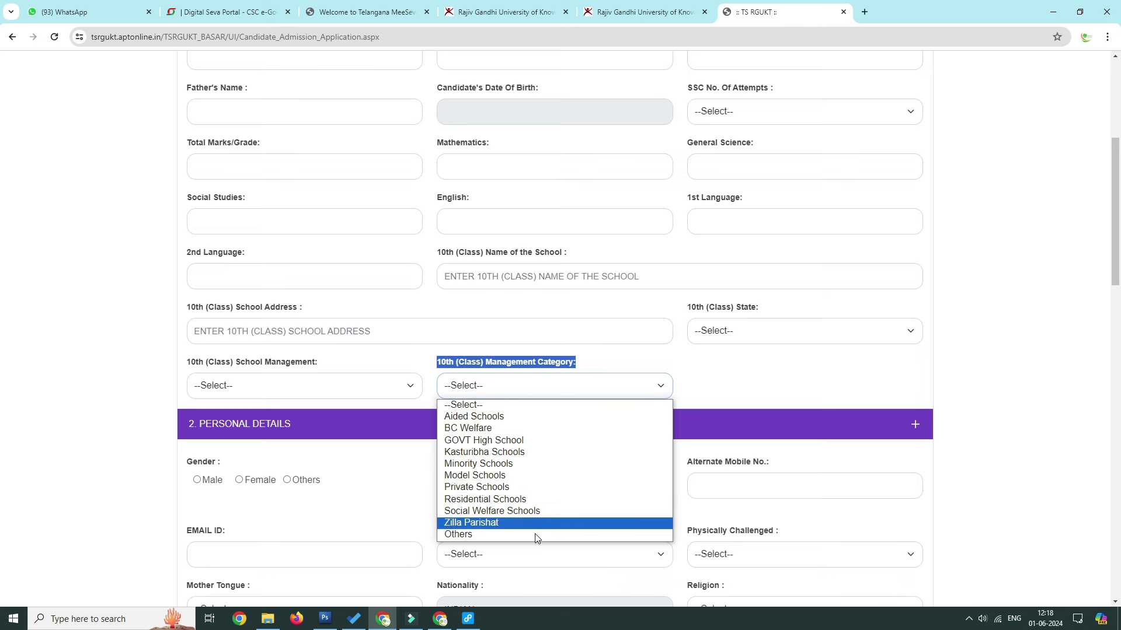
{"action": "left_click", "coordinate": [756, 385]}
{"action": "scroll", "coordinate": [467, 357], "scroll_direction": "down", "scroll_amount": 2}
{"action": "left_click", "coordinate": [458, 383]}
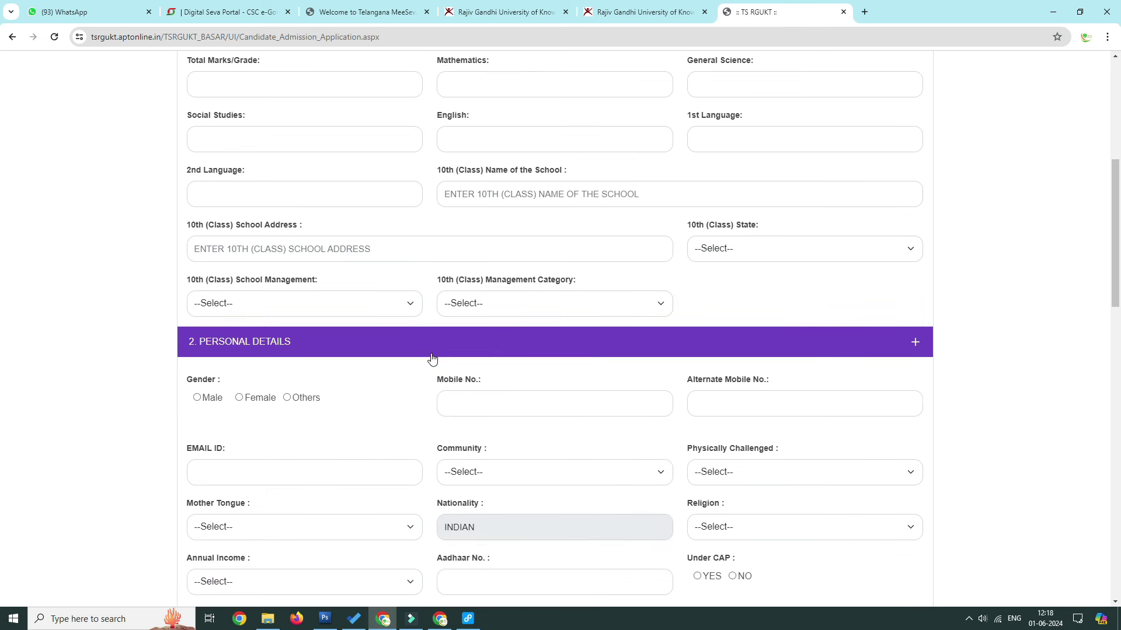
Step: Review the Gender, Mobile, Email, Community, Physically Challenged and Mother Tongue fields and options
{"action": "left_click", "coordinate": [196, 229]}
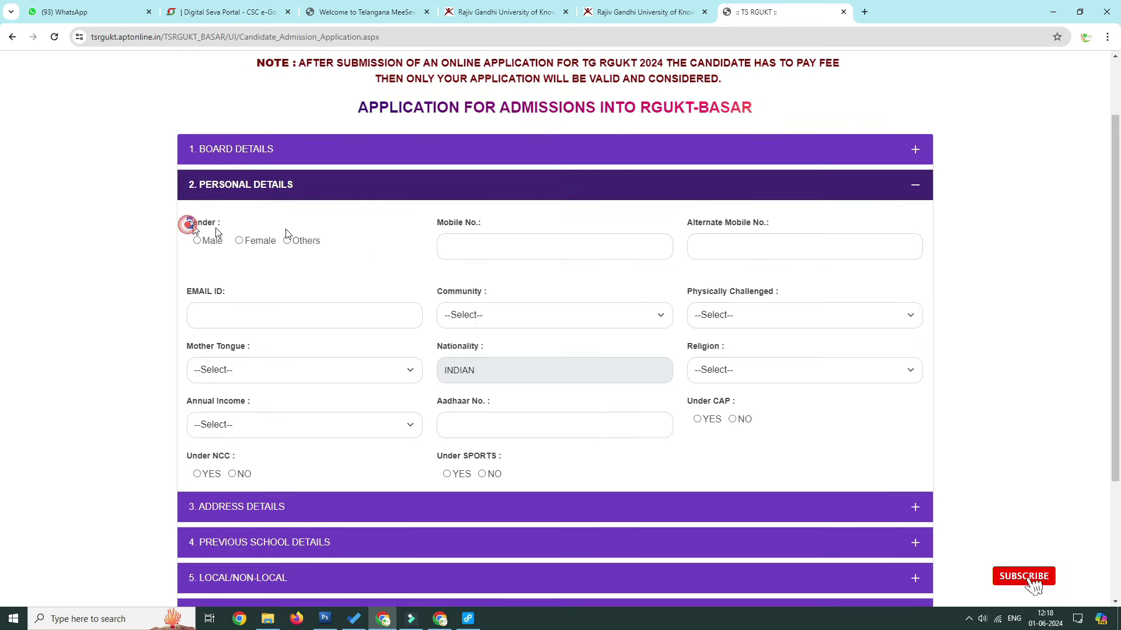
{"action": "triple_click", "coordinate": [500, 223]}
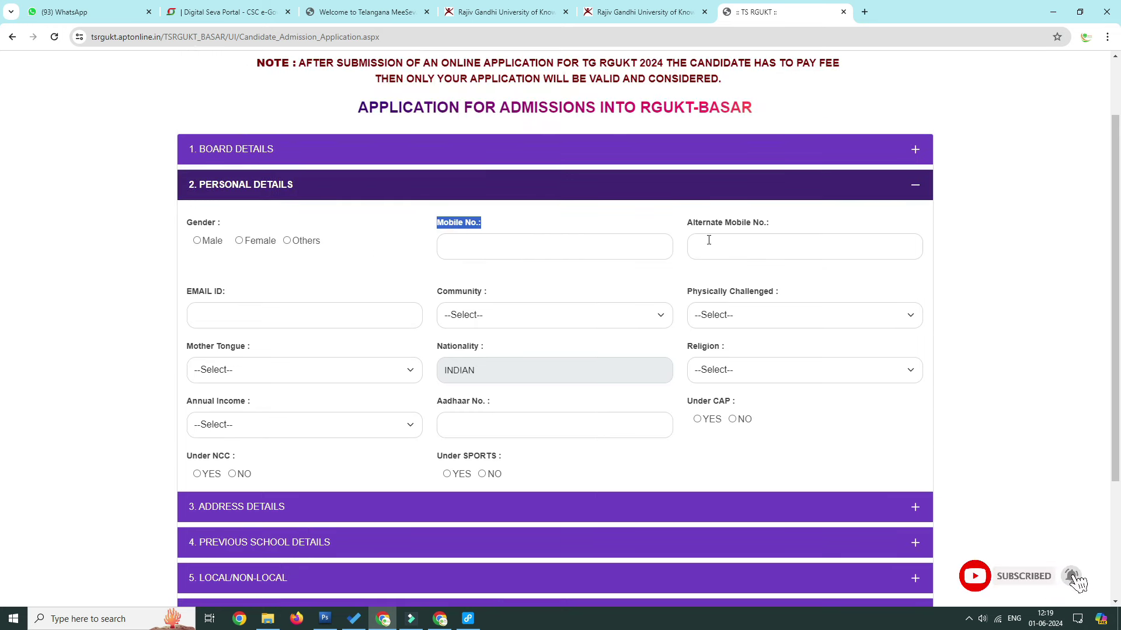
{"action": "triple_click", "coordinate": [188, 293]}
{"action": "triple_click", "coordinate": [439, 292]}
{"action": "left_click", "coordinate": [544, 321]}
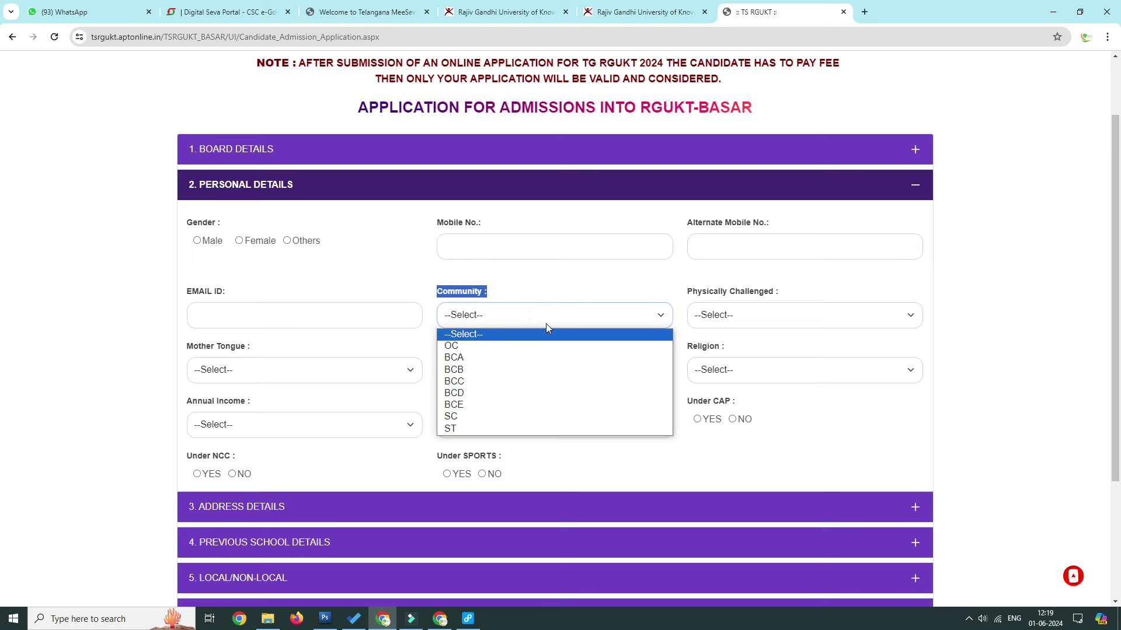
{"action": "triple_click", "coordinate": [690, 292]}
{"action": "left_click", "coordinate": [781, 320]}
{"action": "left_click", "coordinate": [781, 320]}
{"action": "triple_click", "coordinate": [188, 347]}
{"action": "left_click", "coordinate": [255, 370]}
{"action": "left_click", "coordinate": [263, 372]}
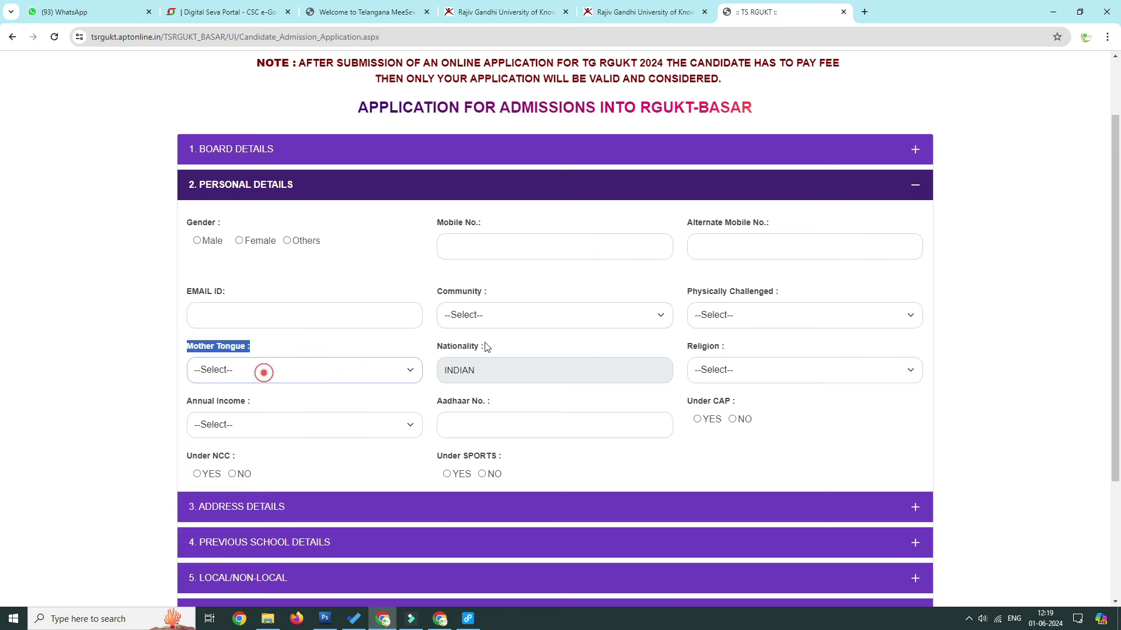
Step: Review the Religion, Annual Income, Aadhaar, CAP, NCC and Sports fields, then expand 3. Address Details
{"action": "triple_click", "coordinate": [689, 347]}
{"action": "left_click", "coordinate": [733, 370]}
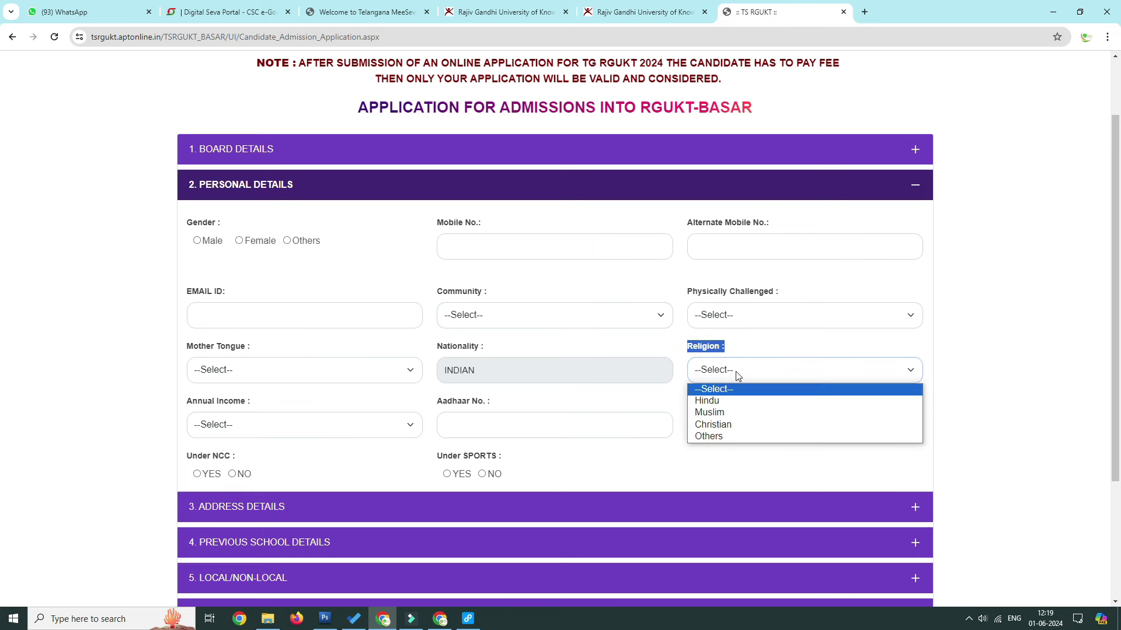
{"action": "left_click", "coordinate": [222, 403]}
{"action": "triple_click", "coordinate": [222, 401]}
{"action": "left_click", "coordinate": [285, 425]}
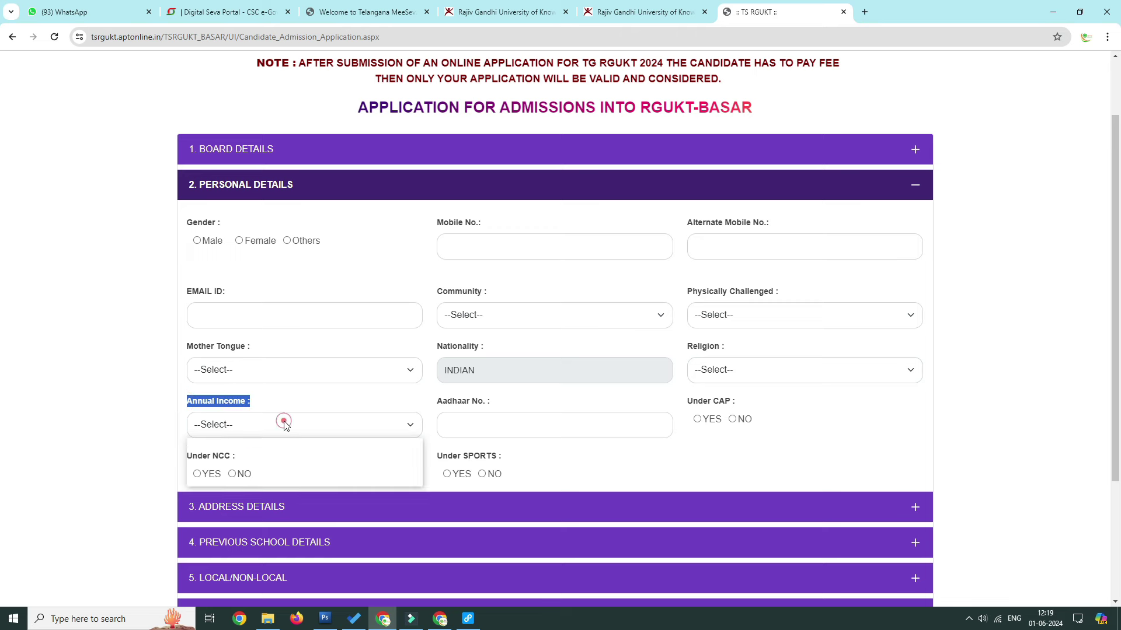
{"action": "left_click", "coordinate": [457, 398]}
{"action": "left_click_drag", "start_coordinate": [490, 401], "coordinate": [447, 401]}
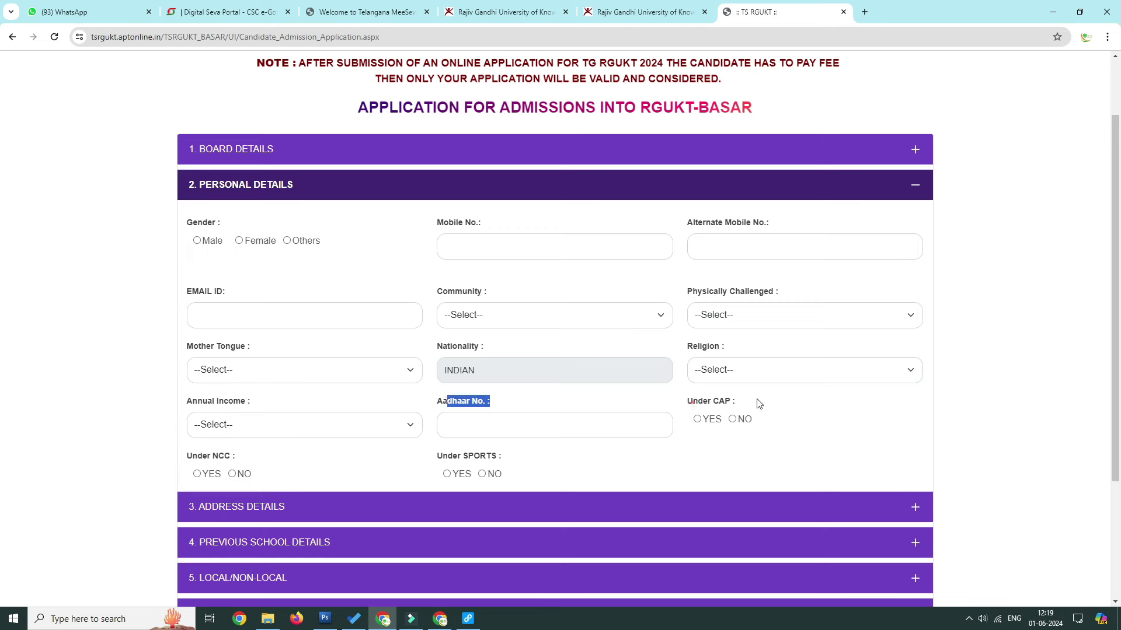
{"action": "left_click_drag", "start_coordinate": [692, 401], "coordinate": [758, 403]}
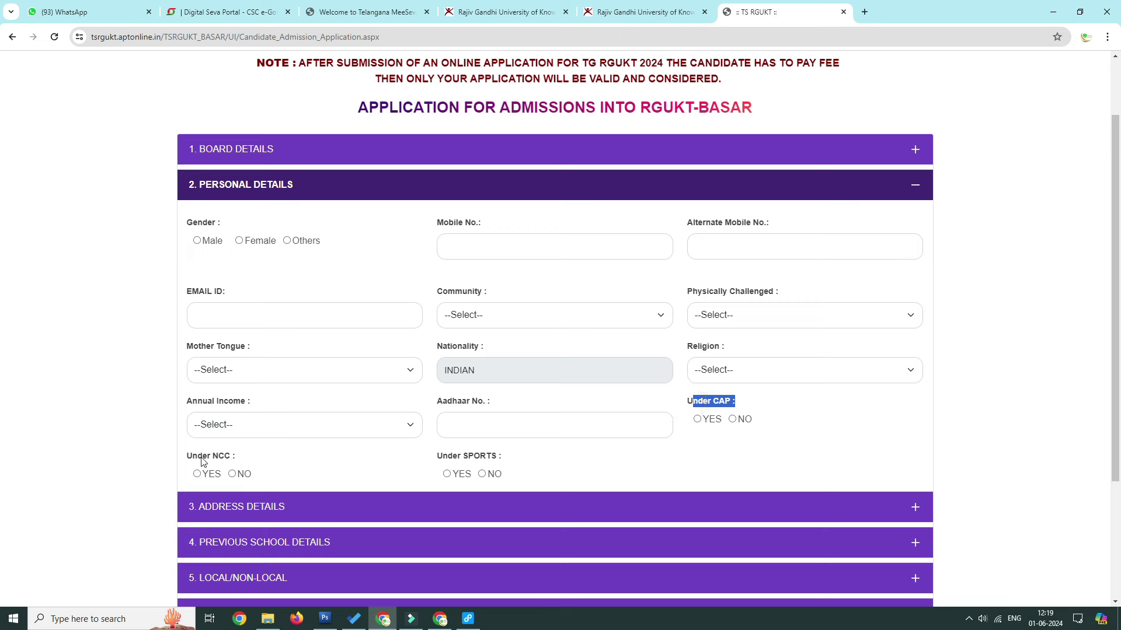
{"action": "left_click_drag", "start_coordinate": [191, 457], "coordinate": [266, 467]}
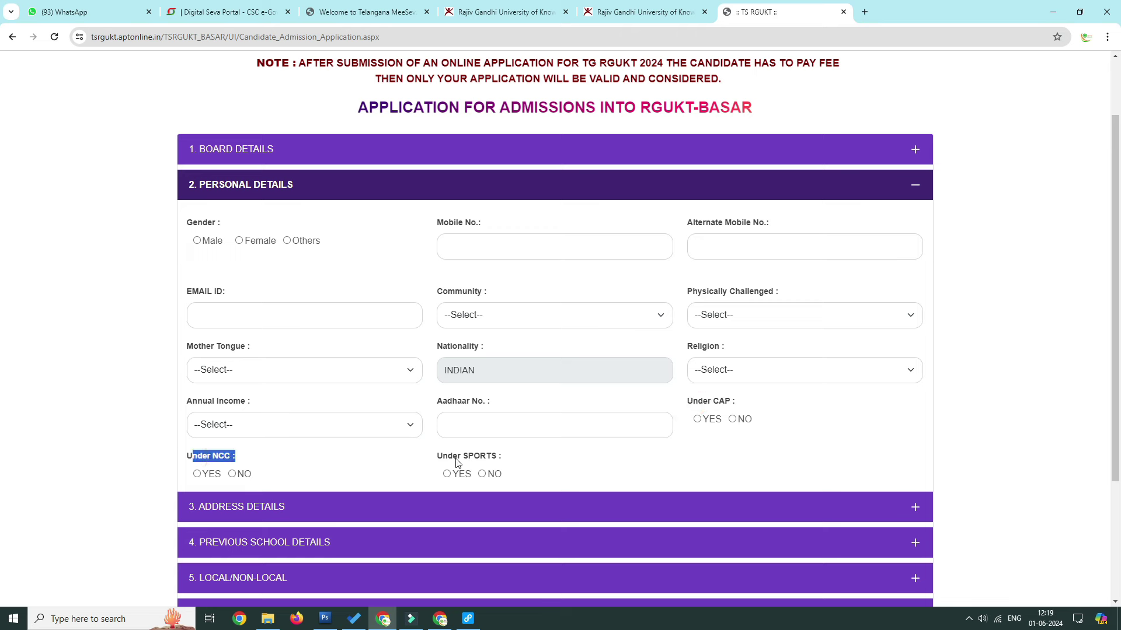
{"action": "left_click_drag", "start_coordinate": [449, 458], "coordinate": [500, 477]}
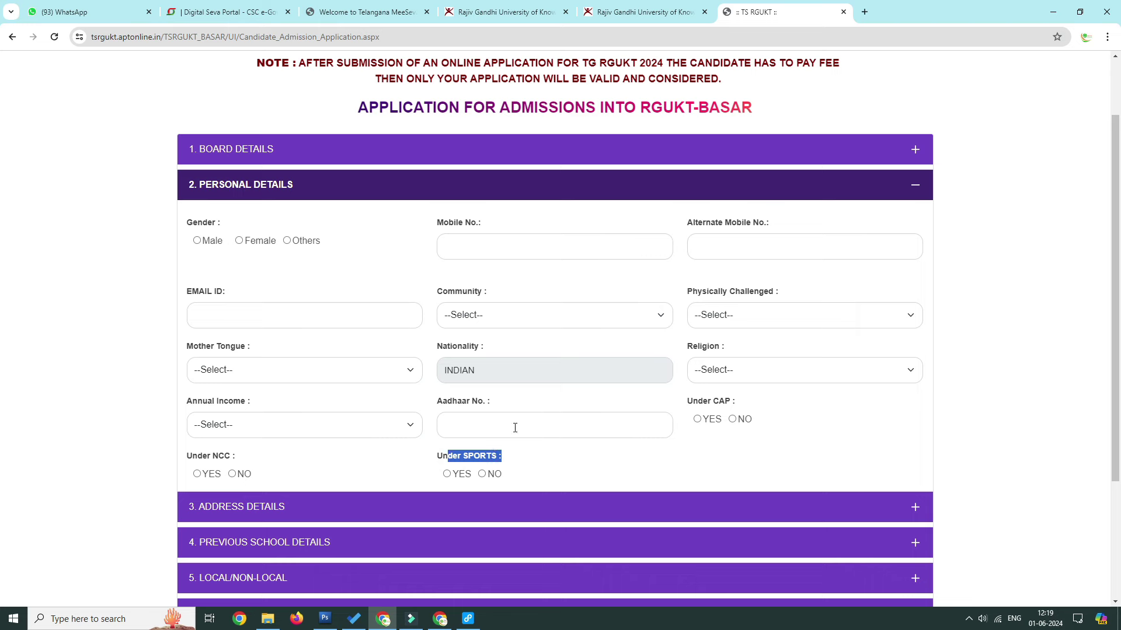
{"action": "left_click", "coordinate": [505, 514]}
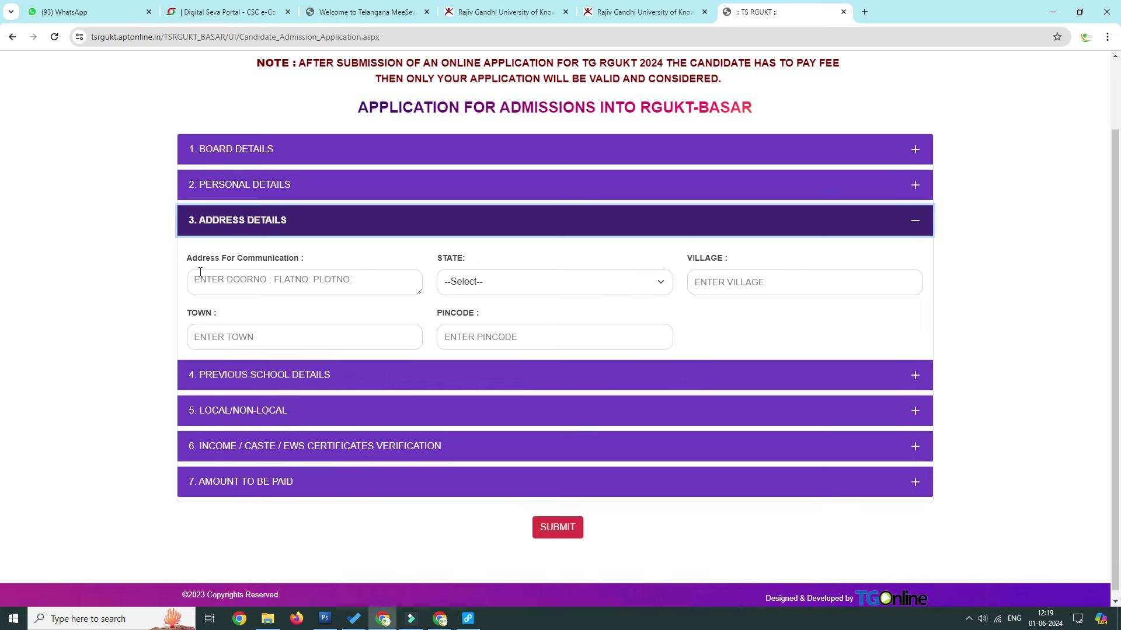
Step: Review the communication address, State options and Village fields, leaving them empty
{"action": "left_click_drag", "start_coordinate": [187, 257], "coordinate": [366, 270]}
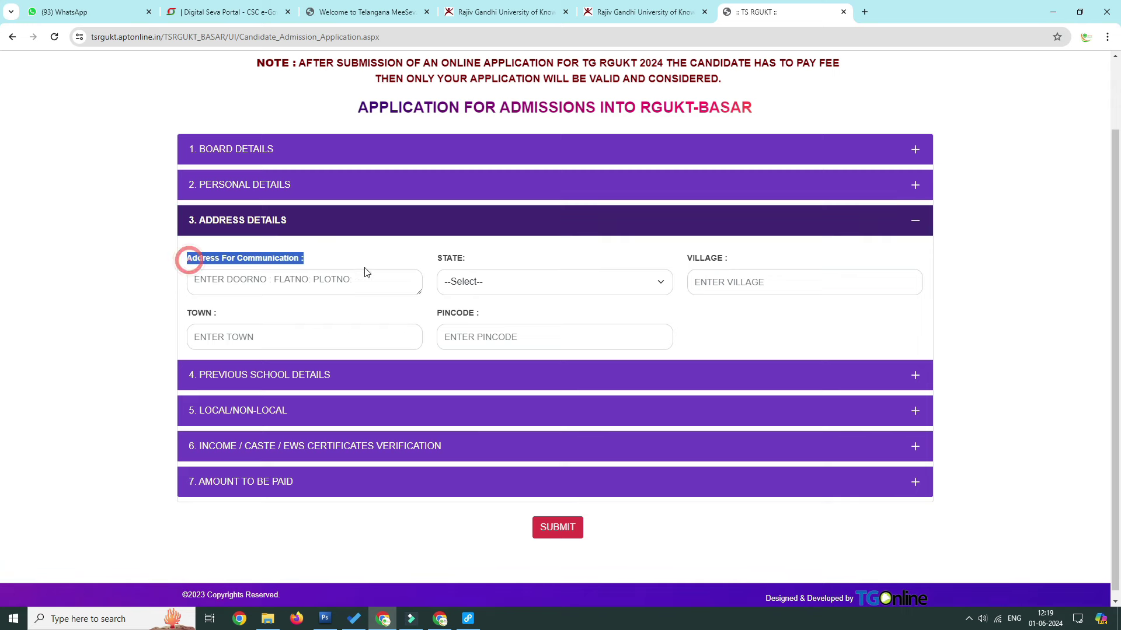
{"action": "left_click", "coordinate": [590, 290]}
{"action": "left_click", "coordinate": [586, 283]}
{"action": "left_click", "coordinate": [741, 282]}
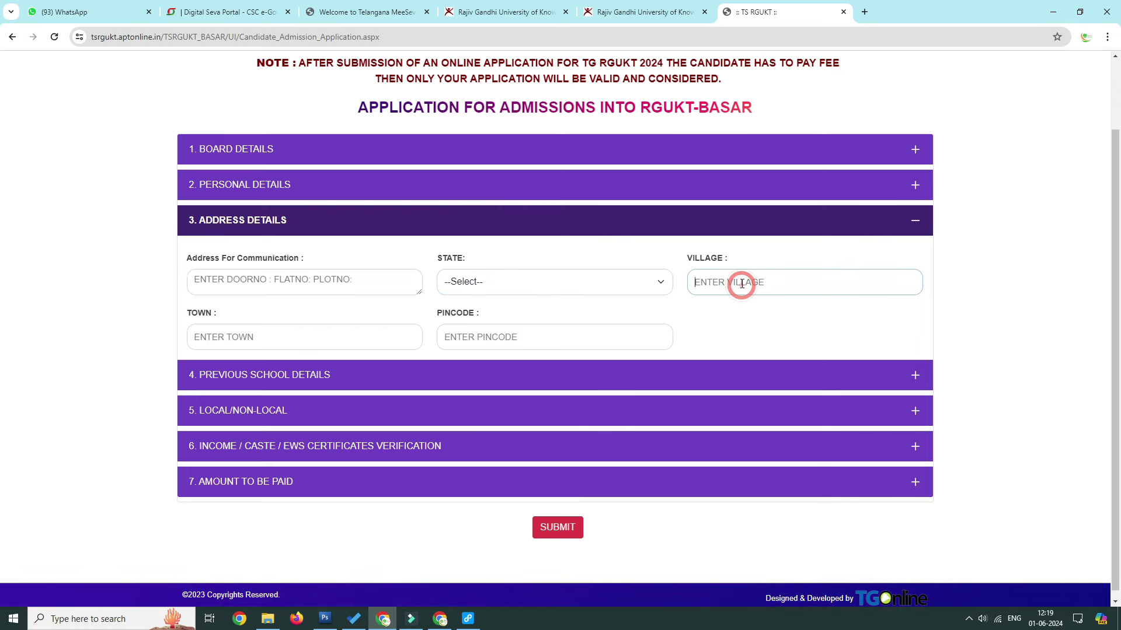
Step: Expand 4. Previous School Details and look through the school rows for classes 3rd to 9th
{"action": "left_click", "coordinate": [247, 375]}
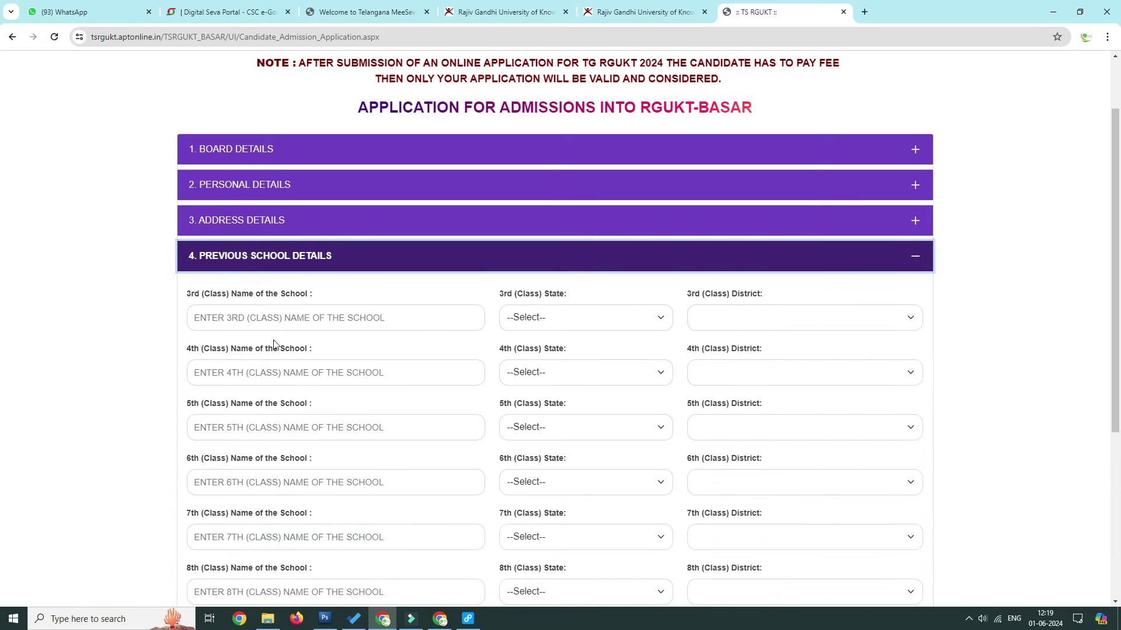
{"action": "scroll", "coordinate": [274, 344], "scroll_direction": "down", "scroll_amount": 1}
{"action": "scroll", "coordinate": [226, 295], "scroll_direction": "down", "scroll_amount": 2}
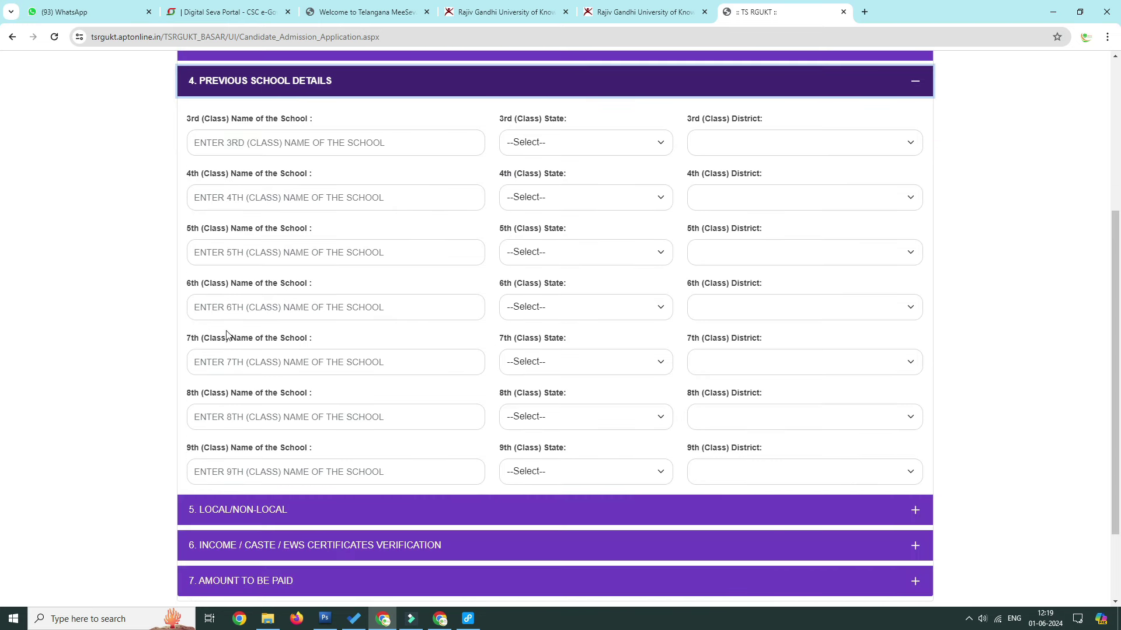
{"action": "scroll", "coordinate": [247, 409], "scroll_direction": "down", "scroll_amount": 1}
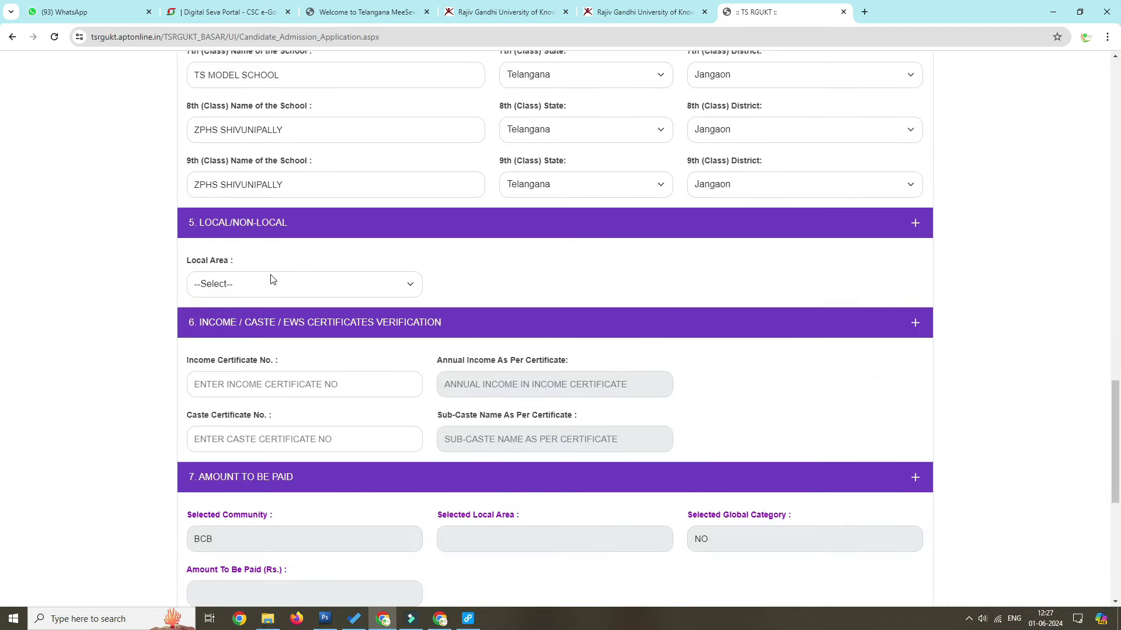
Step: Set Local Area to Local and answer the Global Category question
{"action": "left_click", "coordinate": [268, 277]}
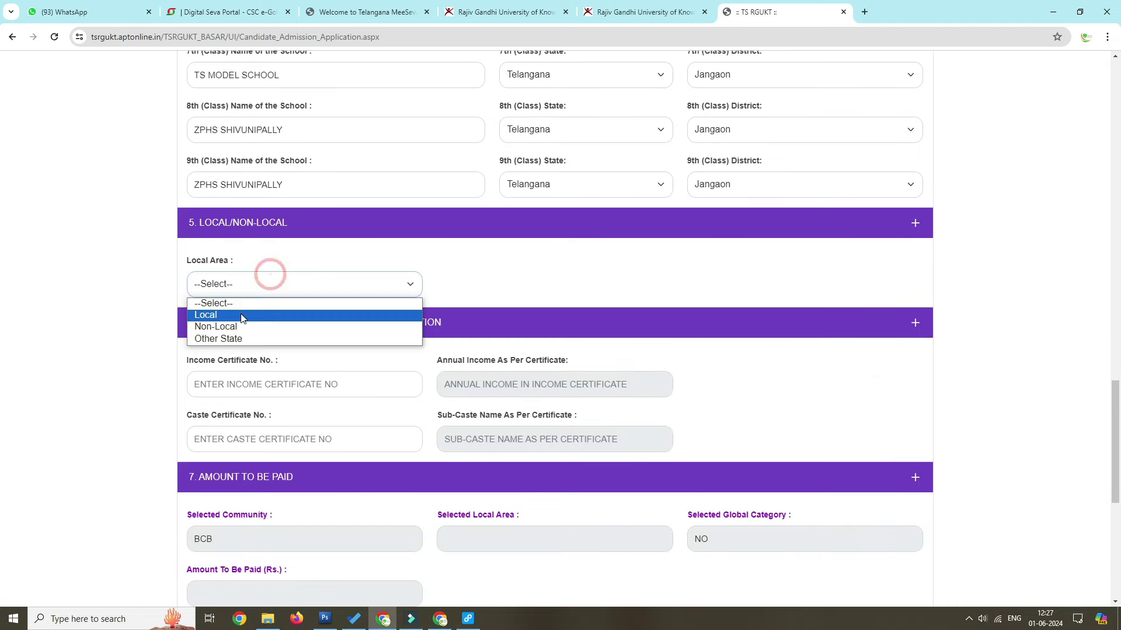
{"action": "left_click", "coordinate": [233, 312]}
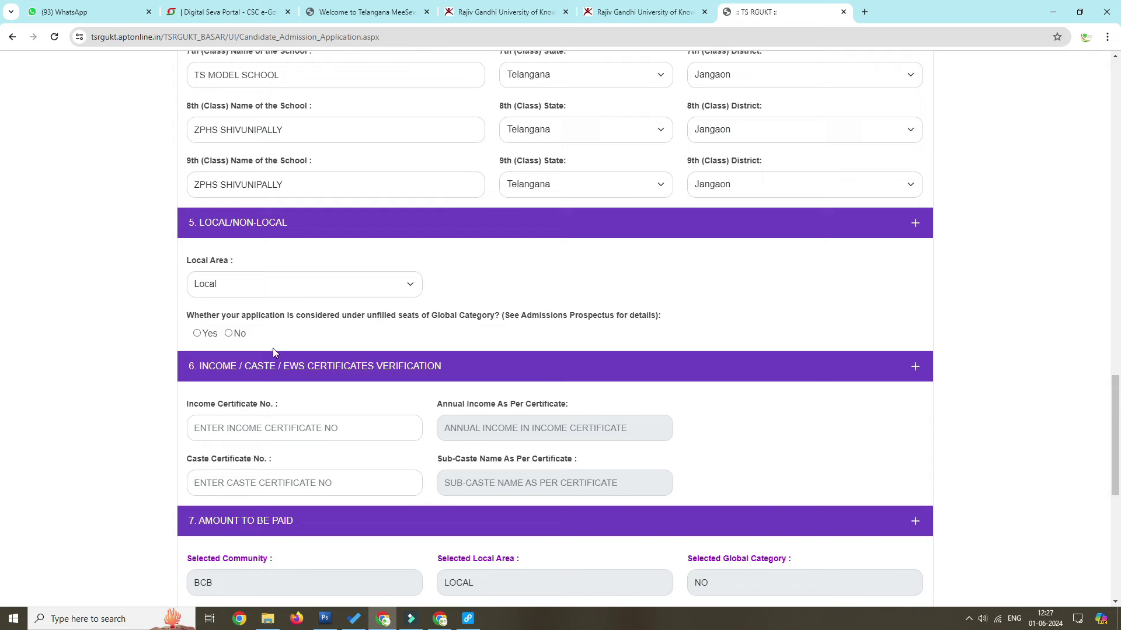
{"action": "left_click", "coordinate": [198, 333]}
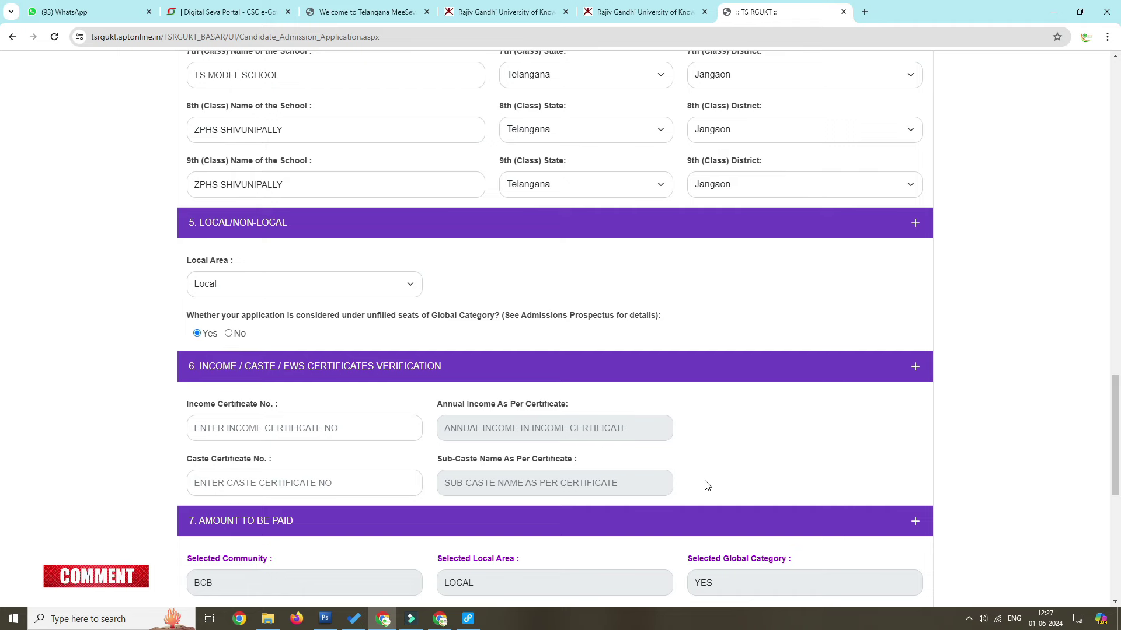
Step: Check the RS.1525 Amount To Be Paid and enter the income certificate number
{"action": "scroll", "coordinate": [703, 482], "scroll_direction": "down", "scroll_amount": 3}
{"action": "scroll", "coordinate": [700, 477], "scroll_direction": "down", "scroll_amount": 5}
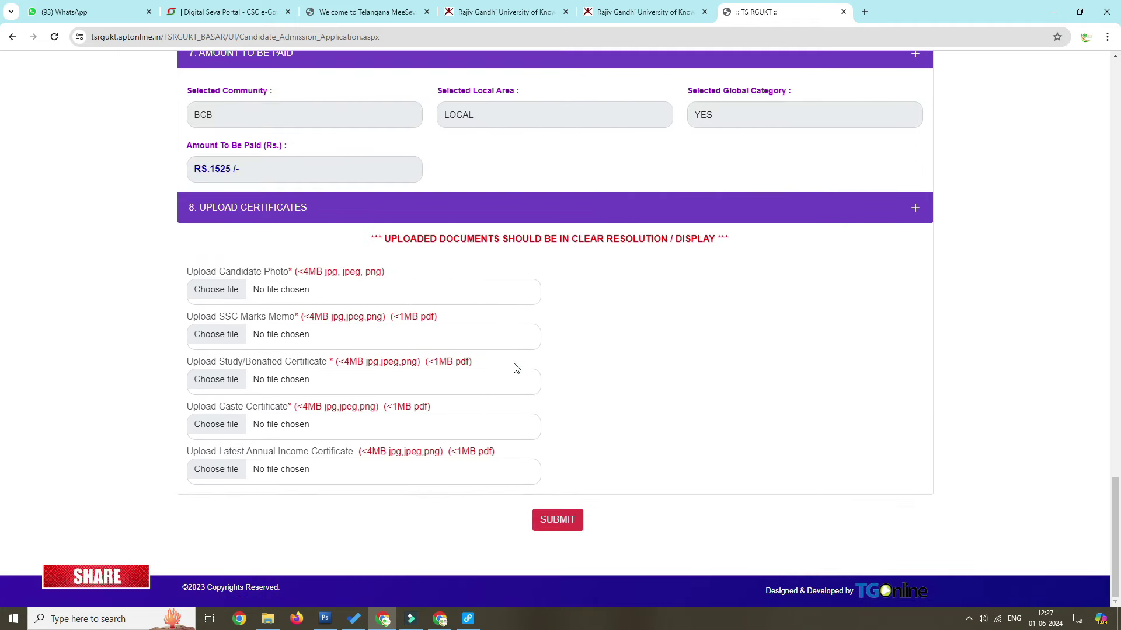
{"action": "scroll", "coordinate": [216, 231], "scroll_direction": "up", "scroll_amount": 1}
{"action": "scroll", "coordinate": [453, 220], "scroll_direction": "up", "scroll_amount": 1}
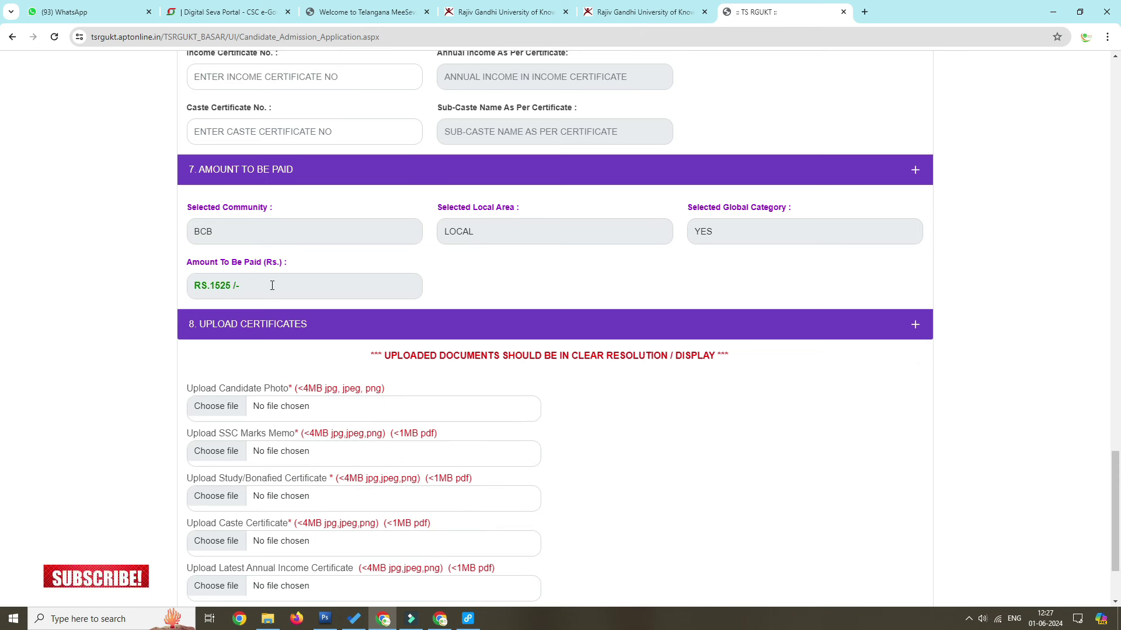
{"action": "left_click_drag", "start_coordinate": [285, 262], "coordinate": [186, 262]}
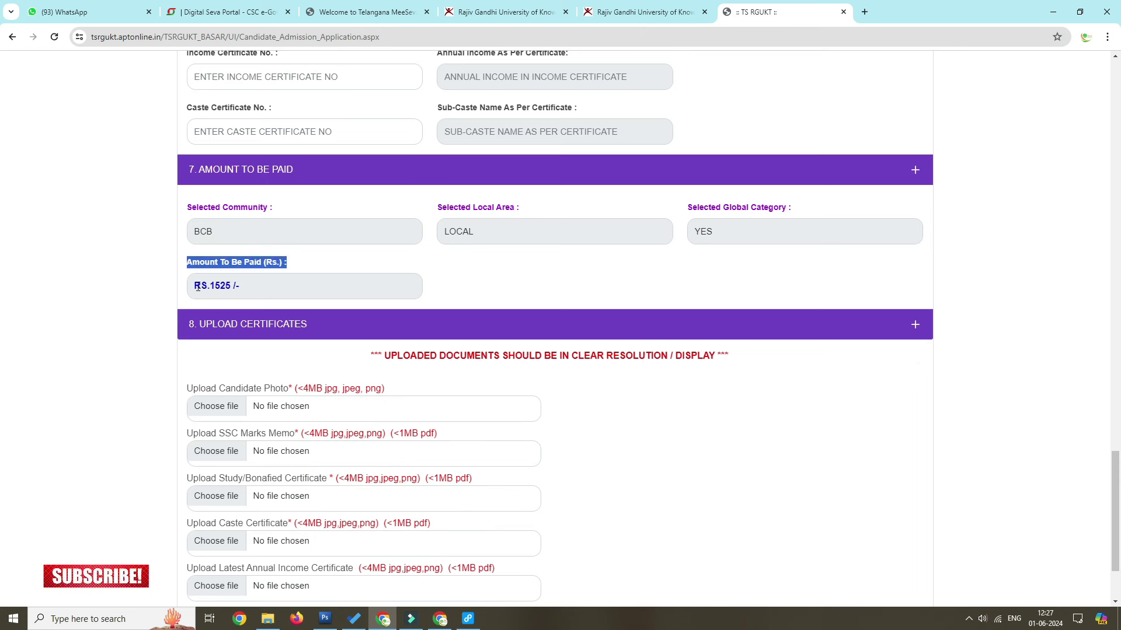
{"action": "left_click", "coordinate": [193, 285]}
{"action": "left_click_drag", "start_coordinate": [267, 288], "coordinate": [311, 290]}
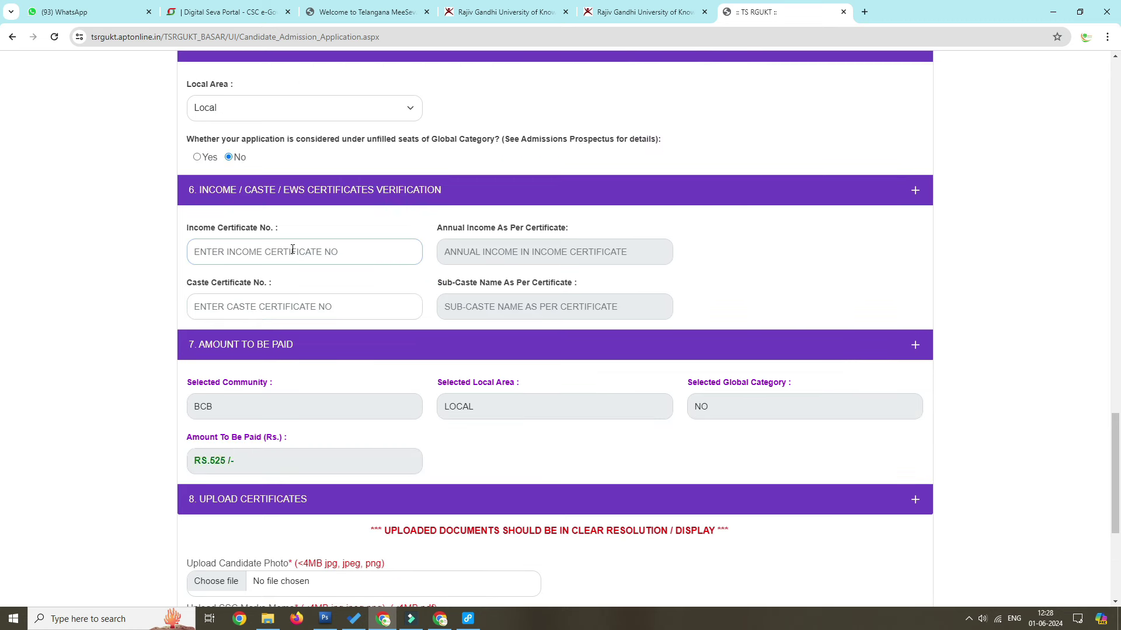
Step: Submit the application and follow its payment link to the Fee Payment Form
{"action": "scroll", "coordinate": [535, 388], "scroll_direction": "down", "scroll_amount": 5}
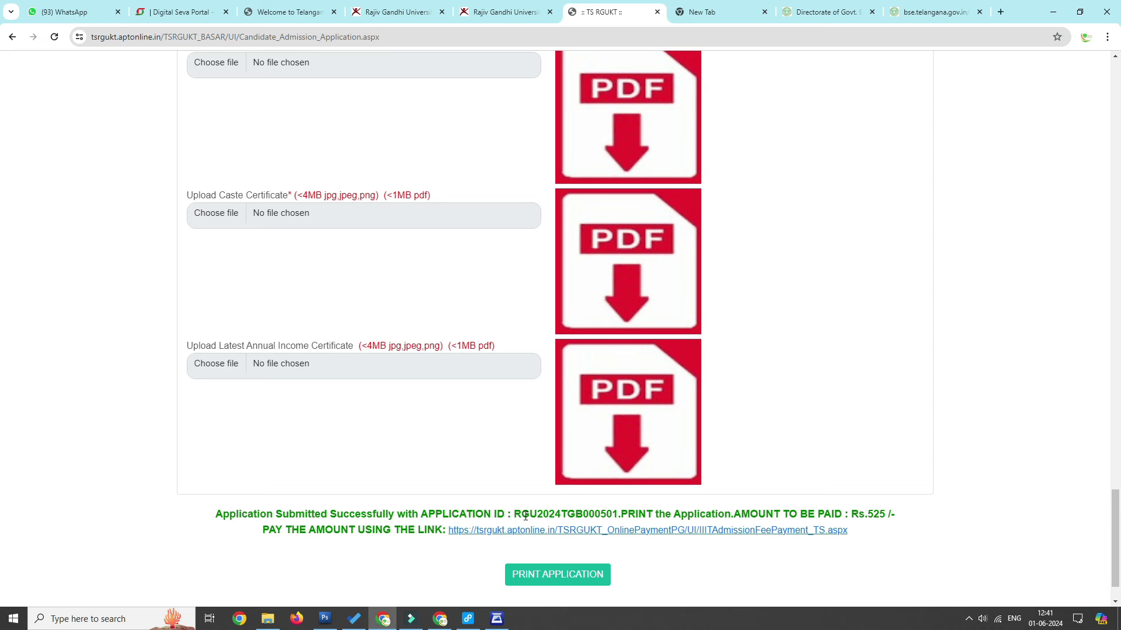
{"action": "left_click", "coordinate": [633, 532]}
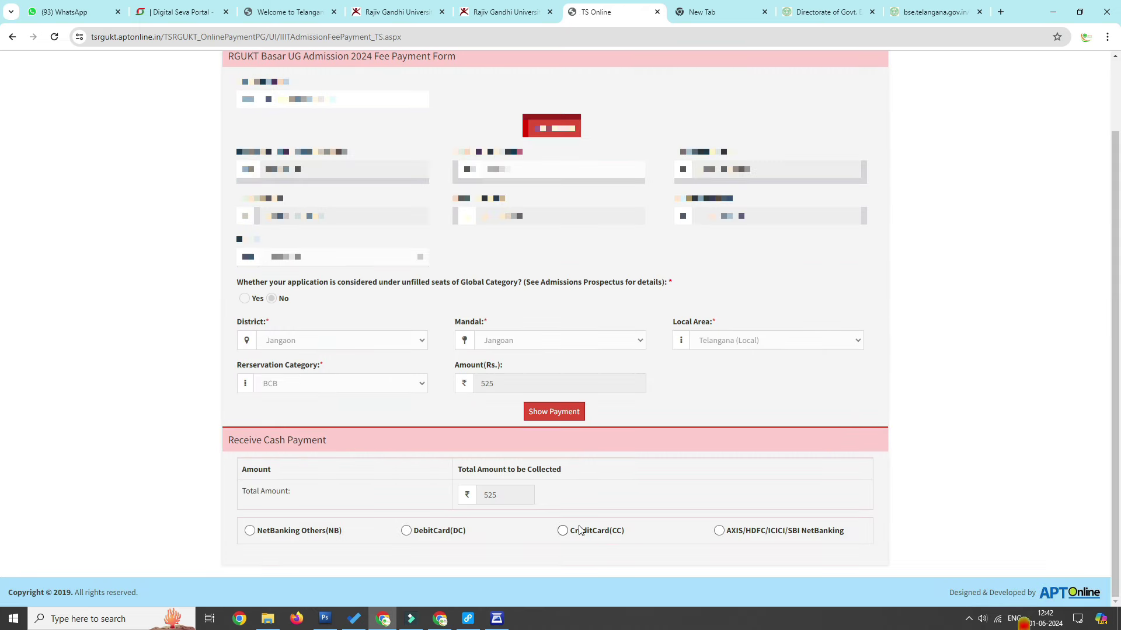
Step: Pay Rs.525 by credit card, print the receipt, then reach the Print Duplicate Application Form page
{"action": "left_click", "coordinate": [580, 529]}
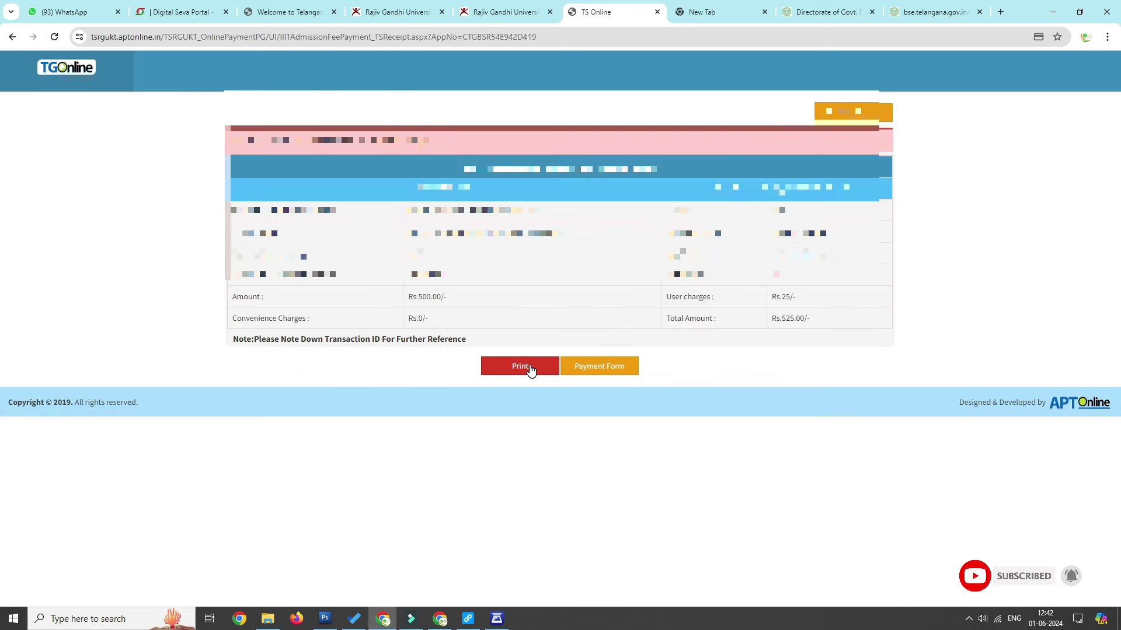
{"action": "left_click", "coordinate": [530, 368]}
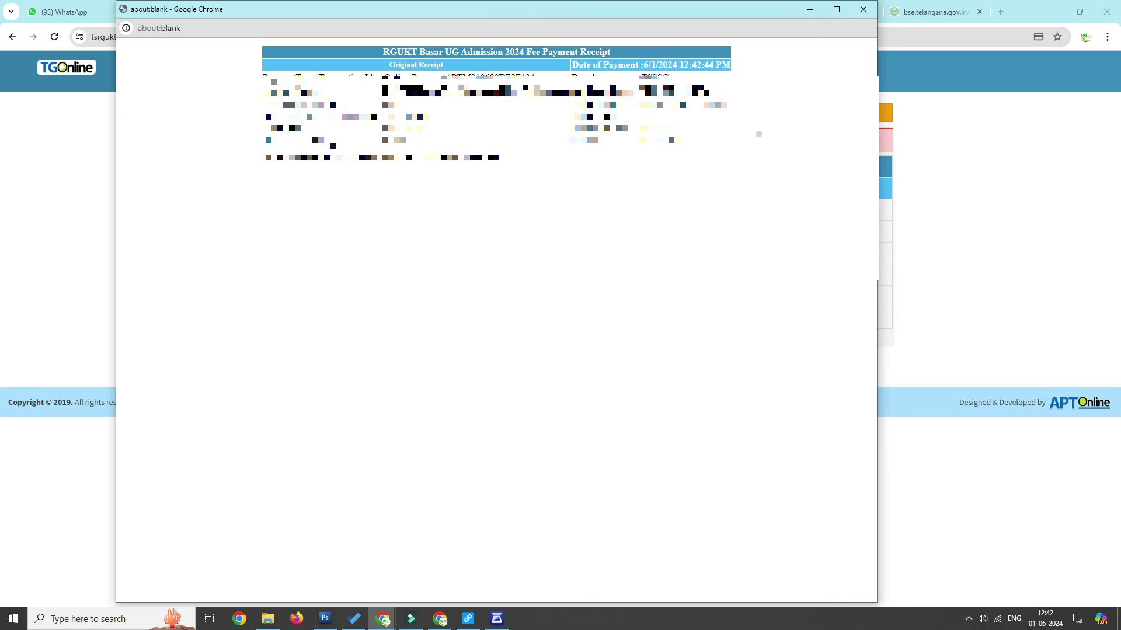
{"action": "left_click", "coordinate": [534, 115]}
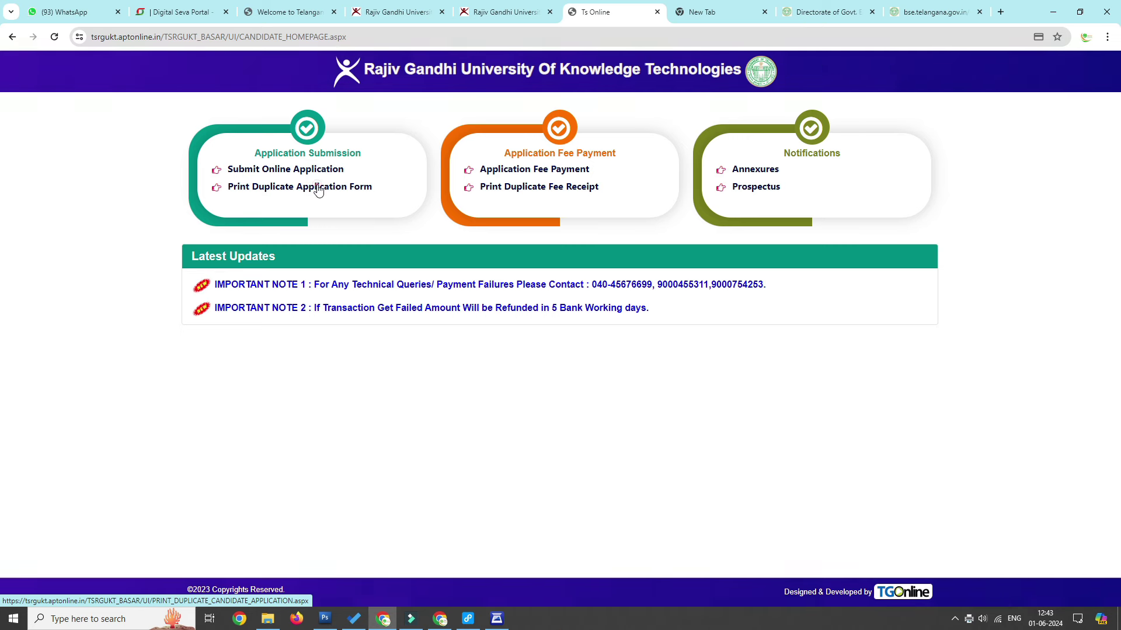
{"action": "left_click", "coordinate": [318, 190]}
{"action": "left_click", "coordinate": [430, 202]}
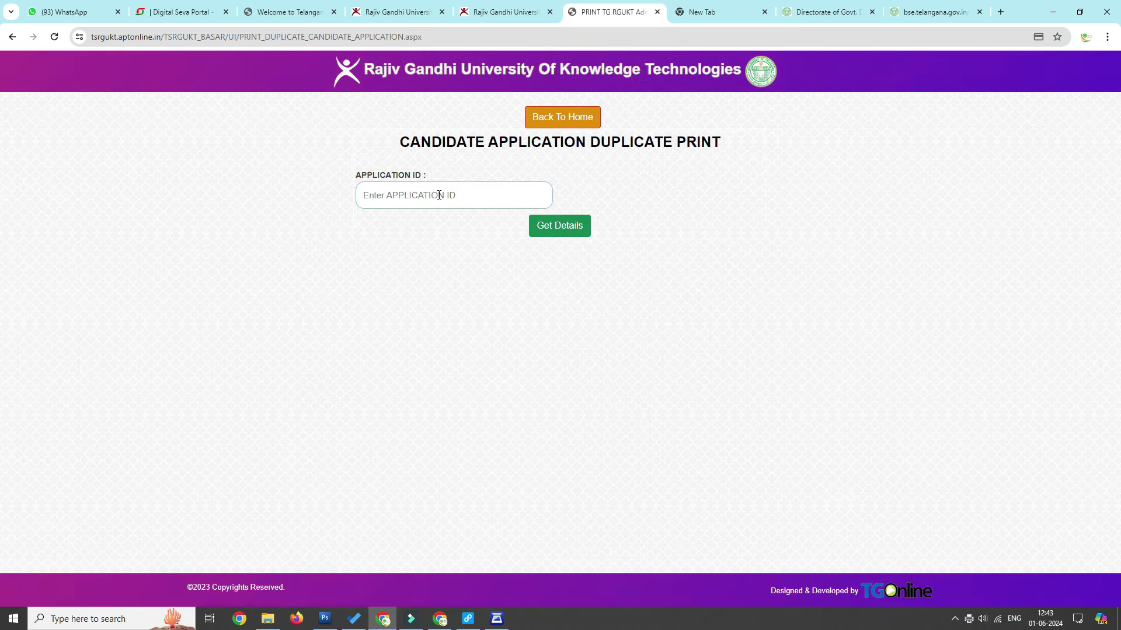